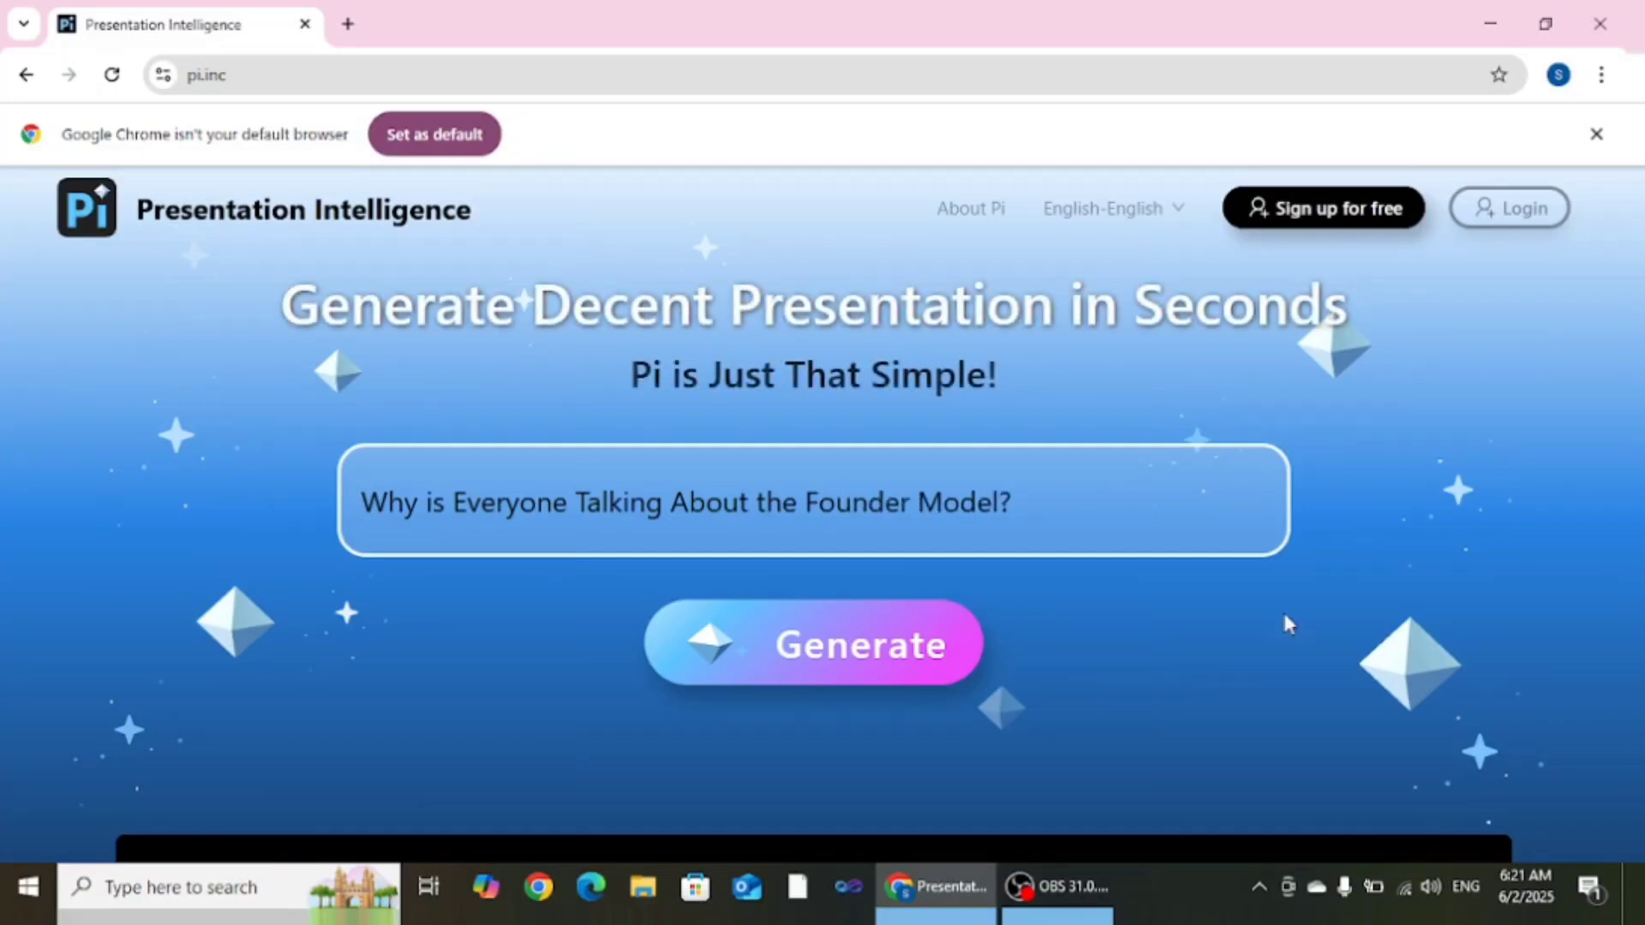
Sign up for Pi with a Google account and confirm to reach the Pi docs dashboard
left_click(270, 77)
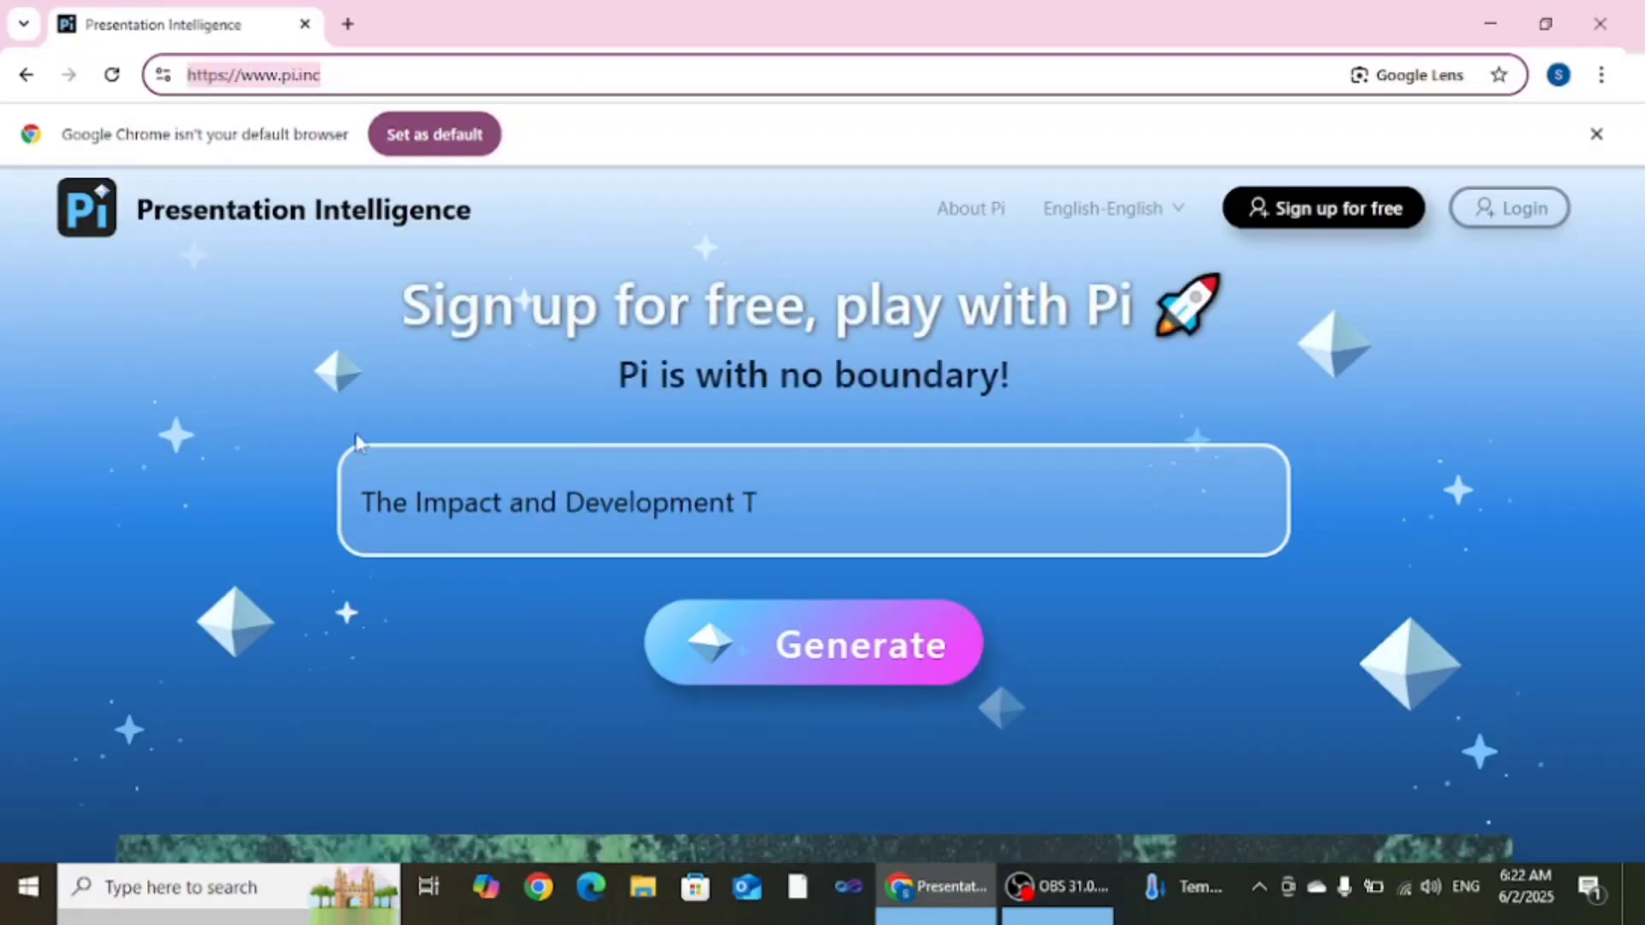
left_click(1377, 224)
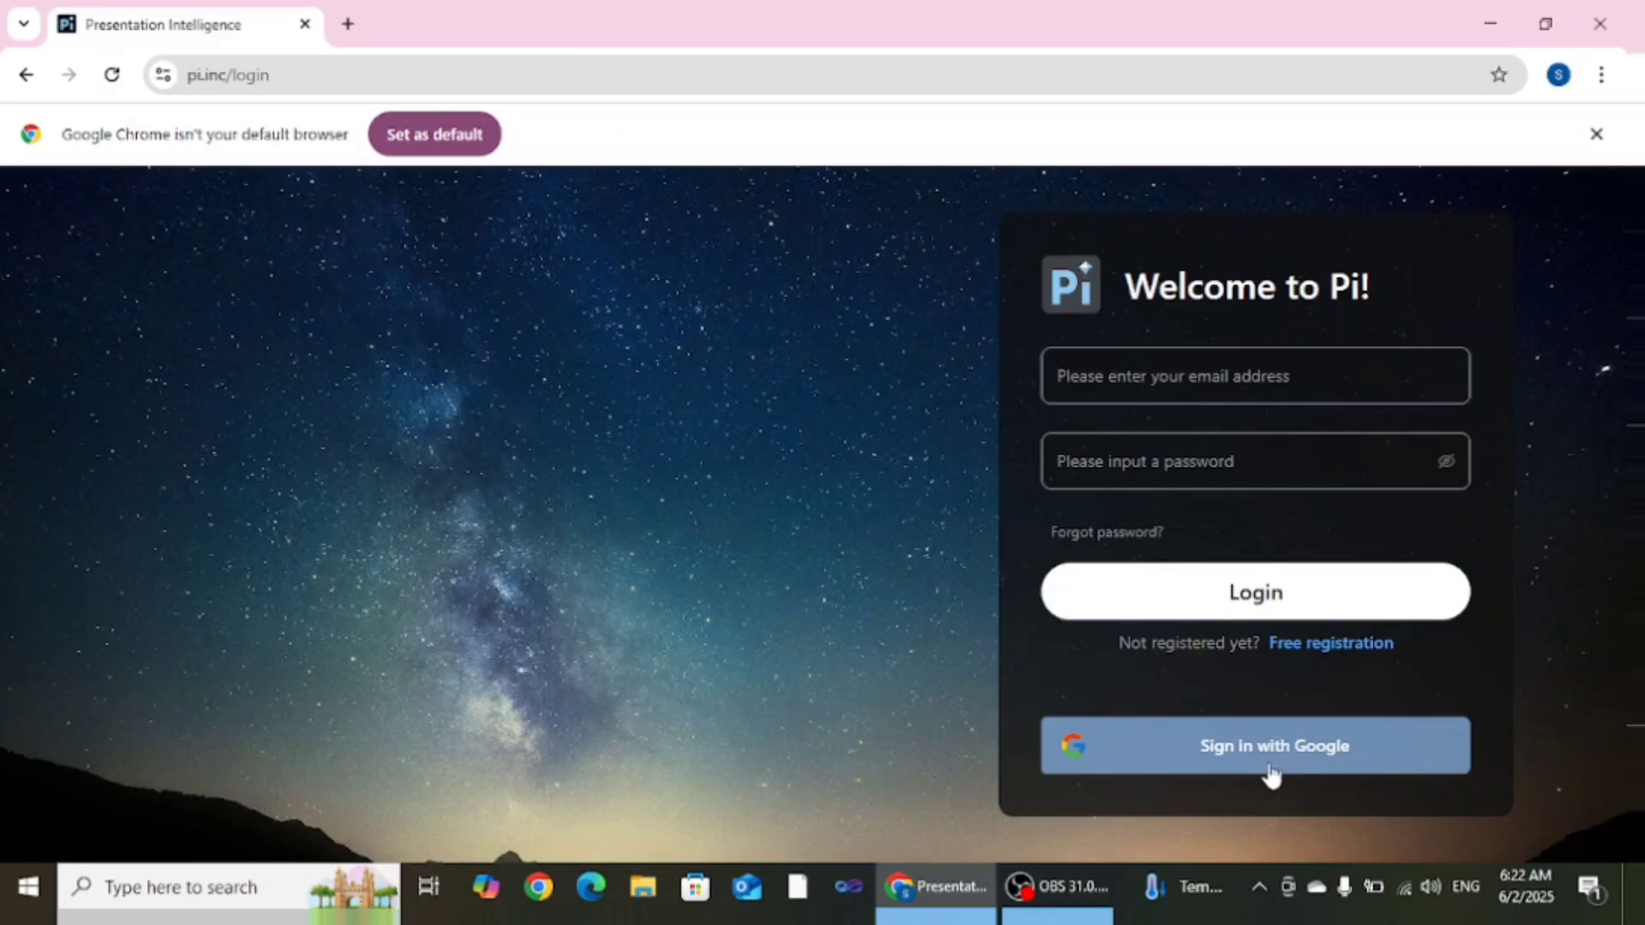
left_click(1299, 771)
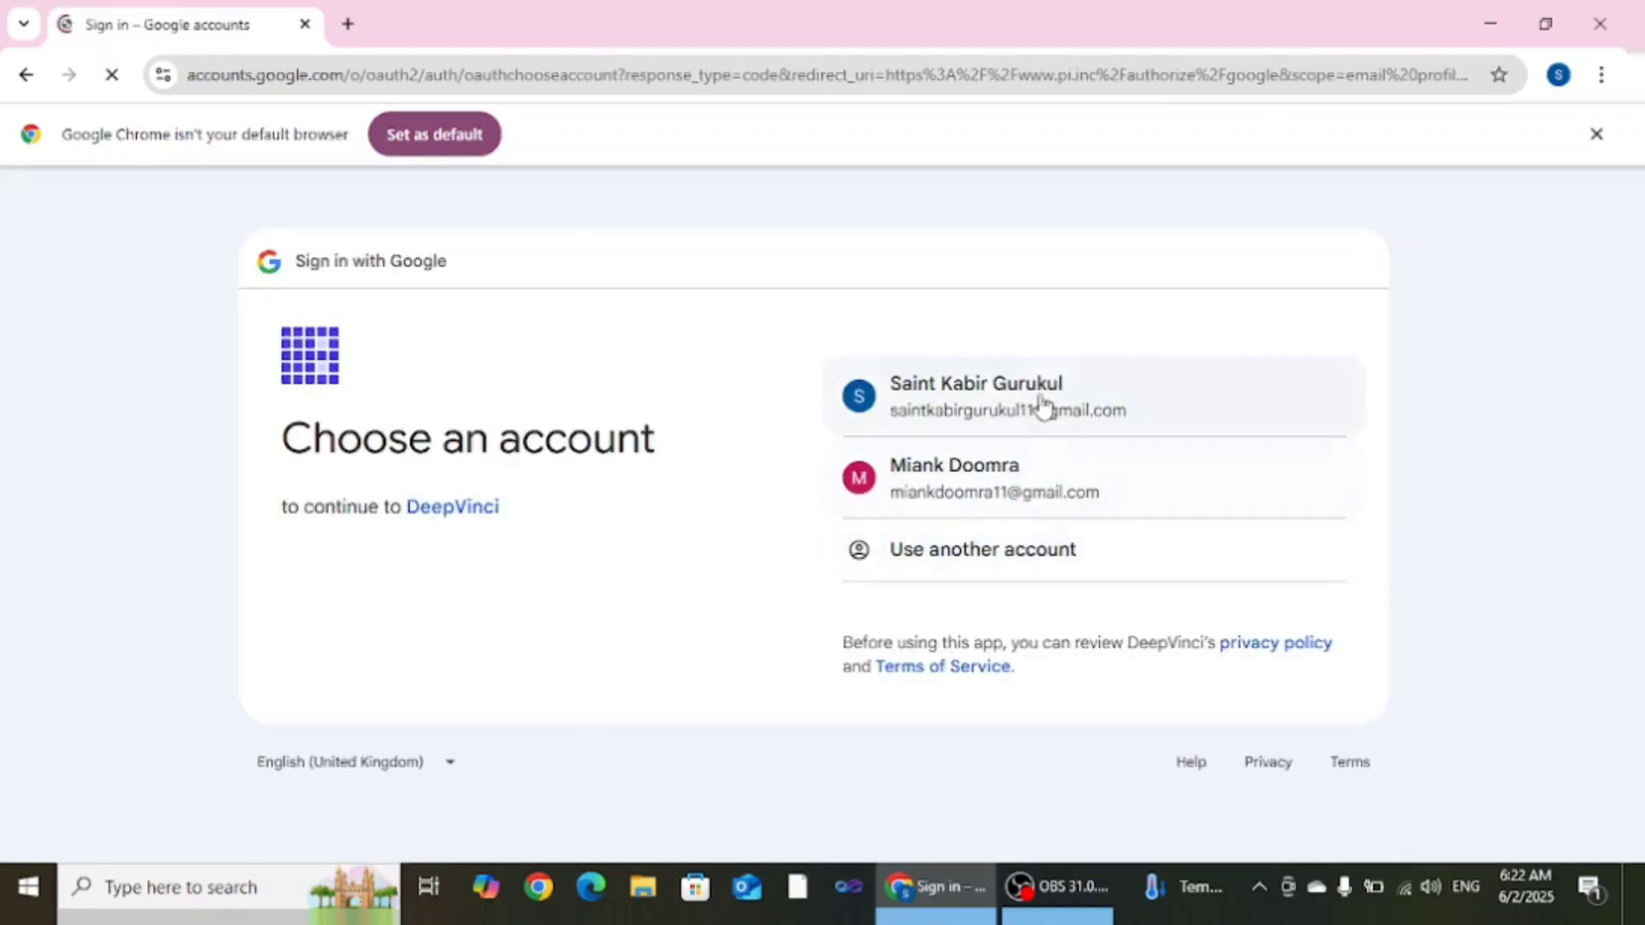
left_click(1042, 399)
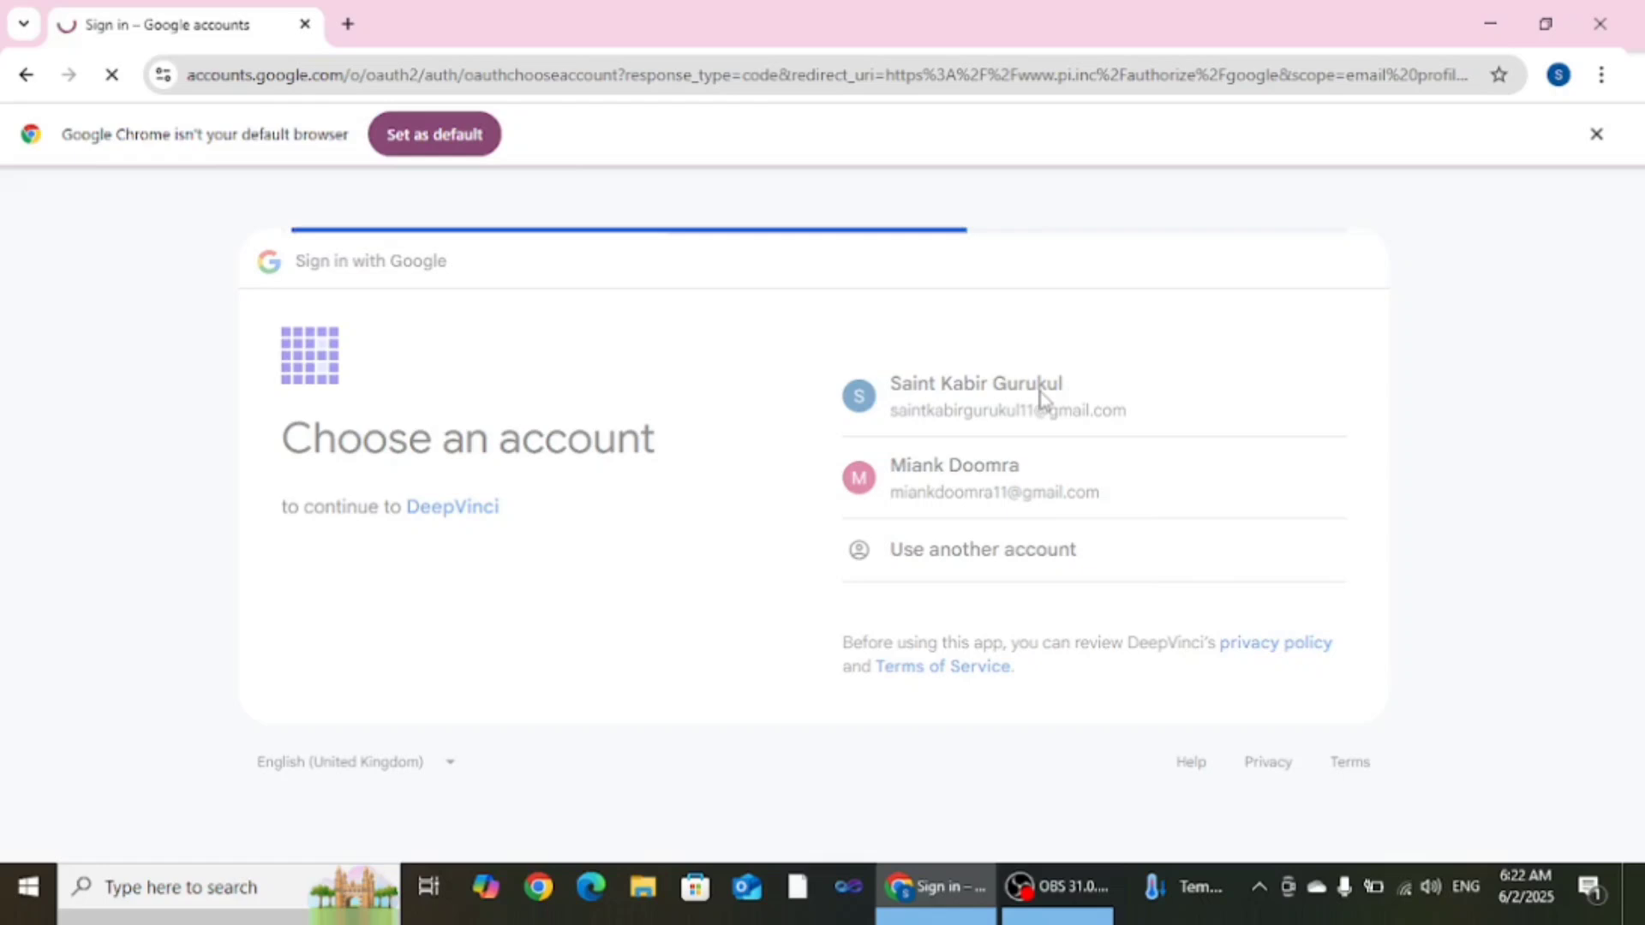
left_click(1243, 651)
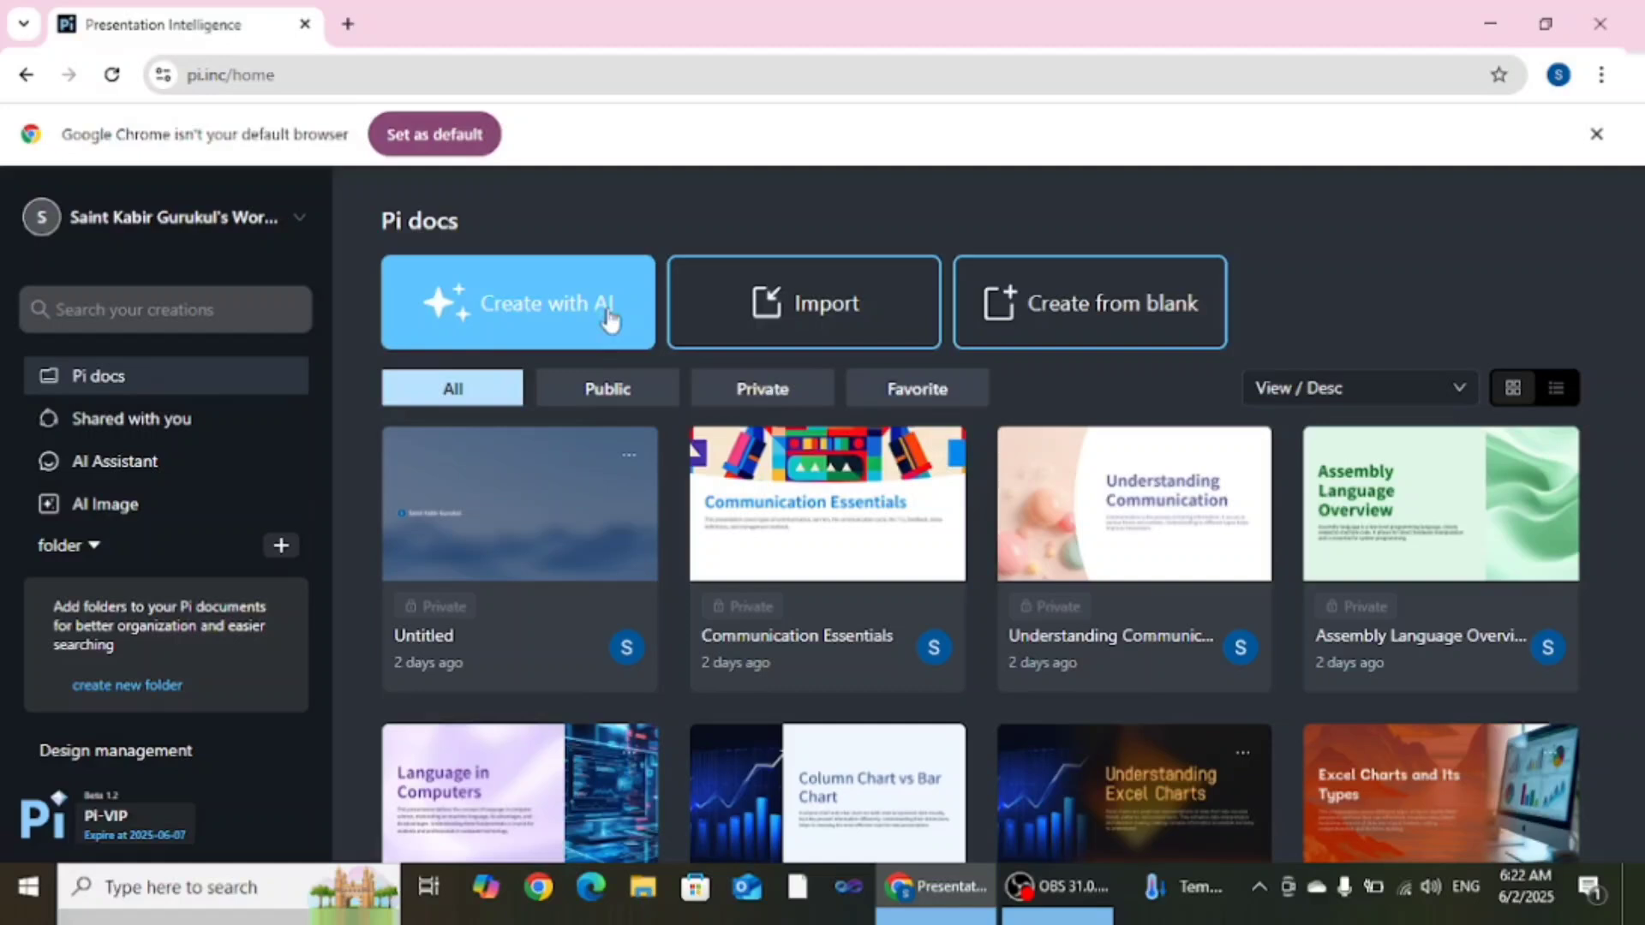
Start an AI presentation with prompt 'Define Communication? What are the different types of communication(Verbal, non verbal, visual)'
left_click(562, 305)
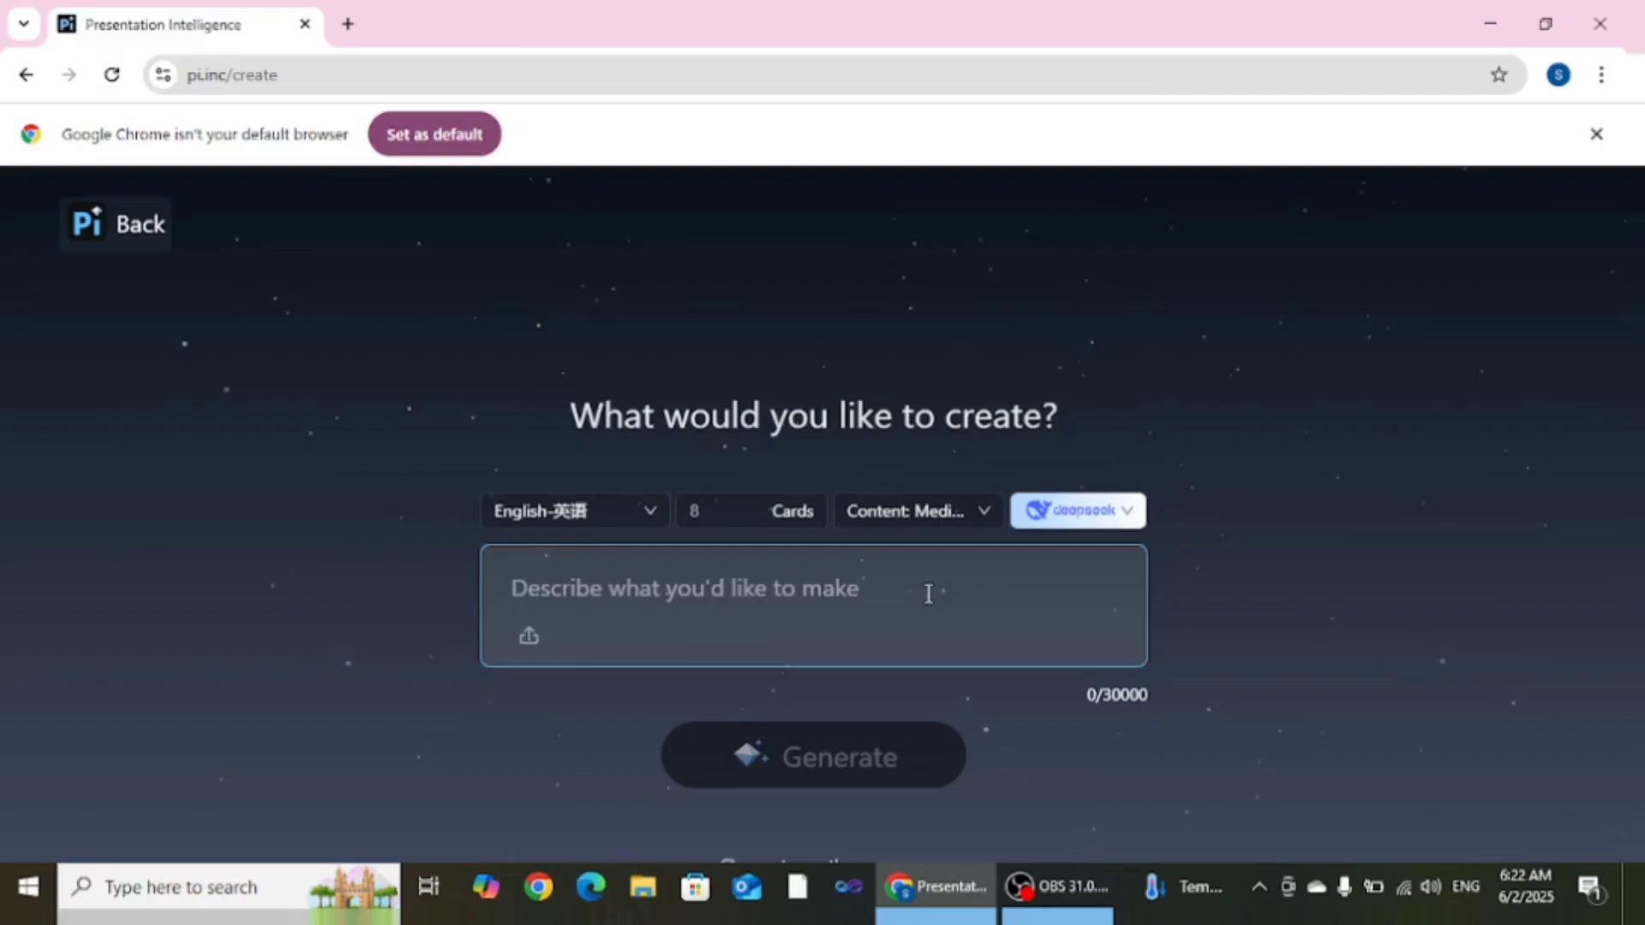
type("Define ")
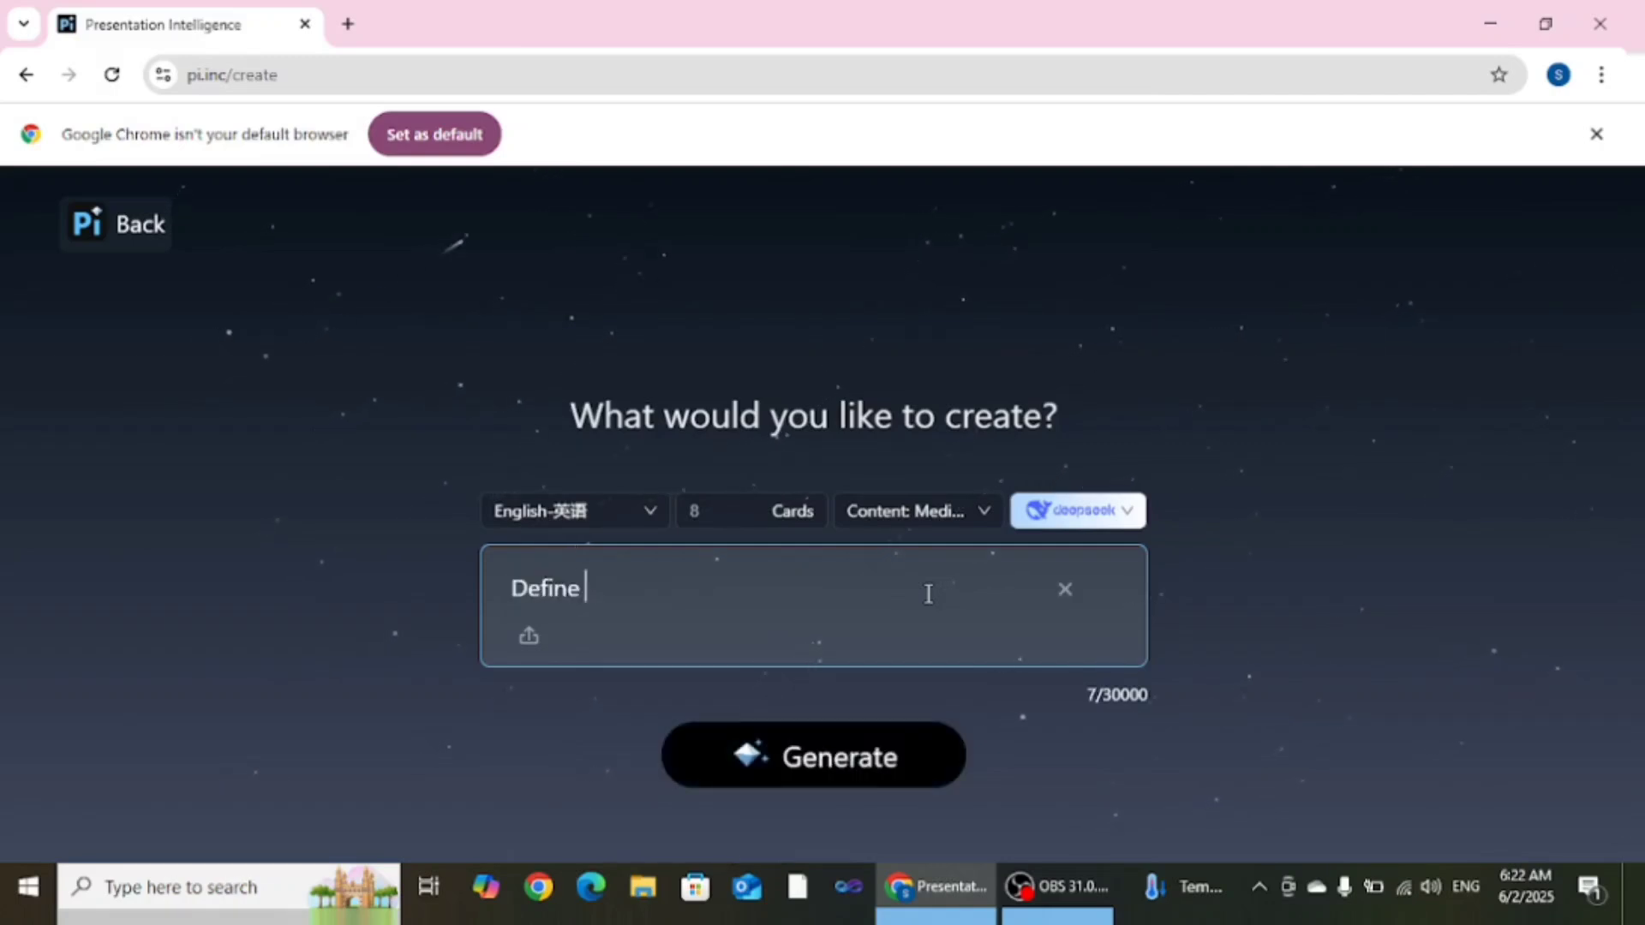
type("Communic")
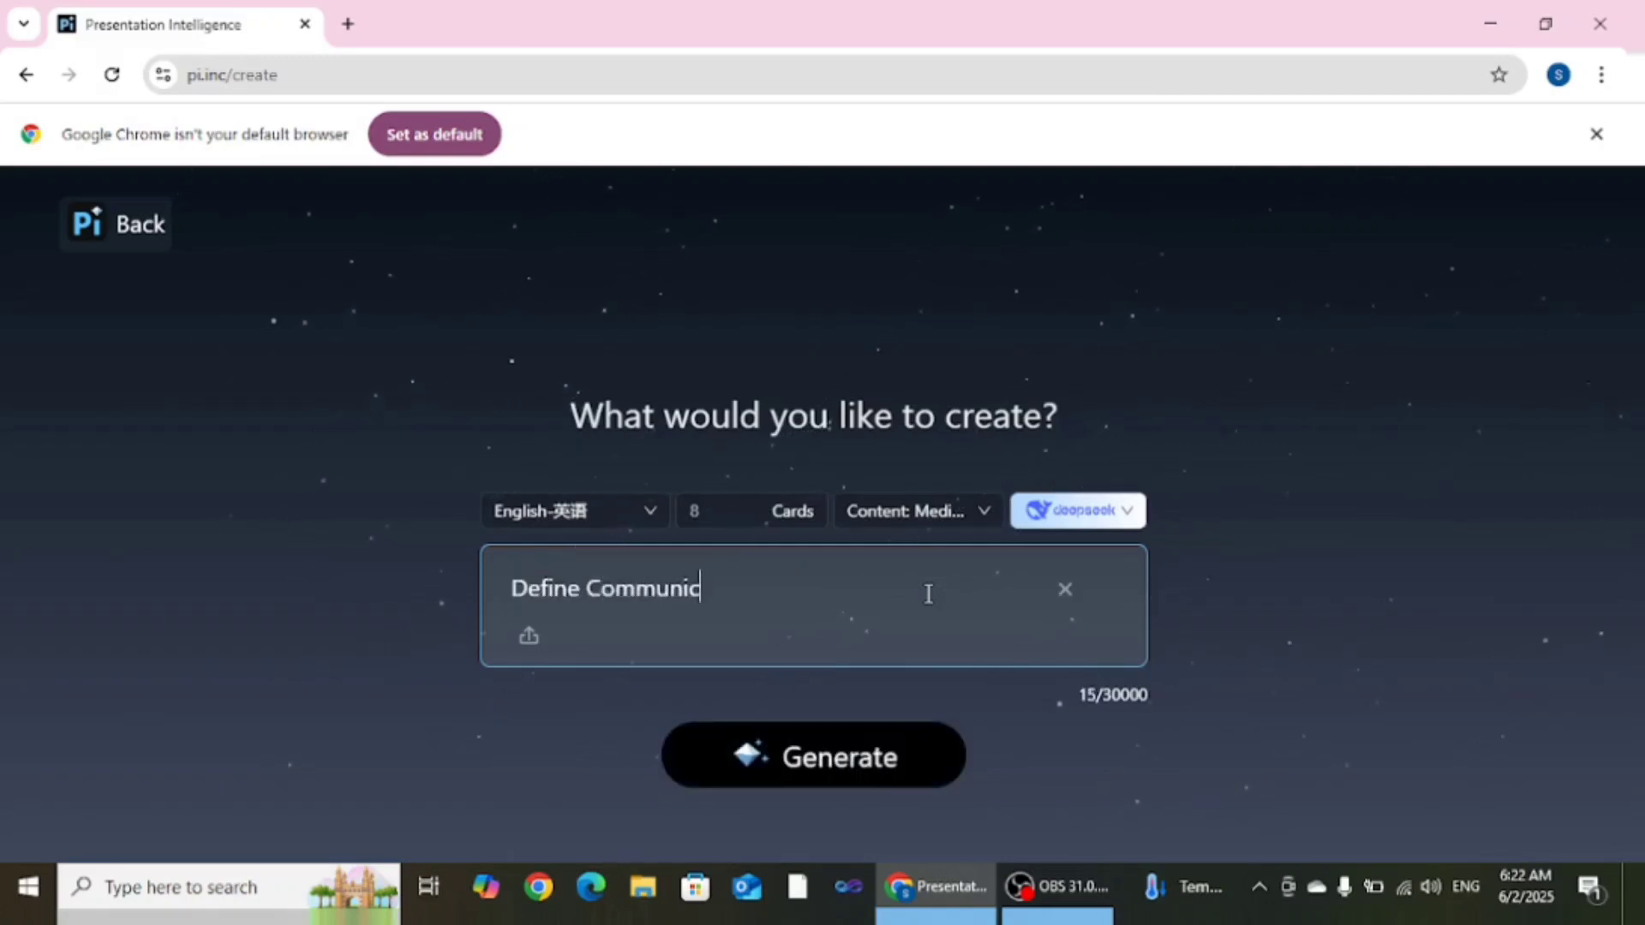
type("ation? ")
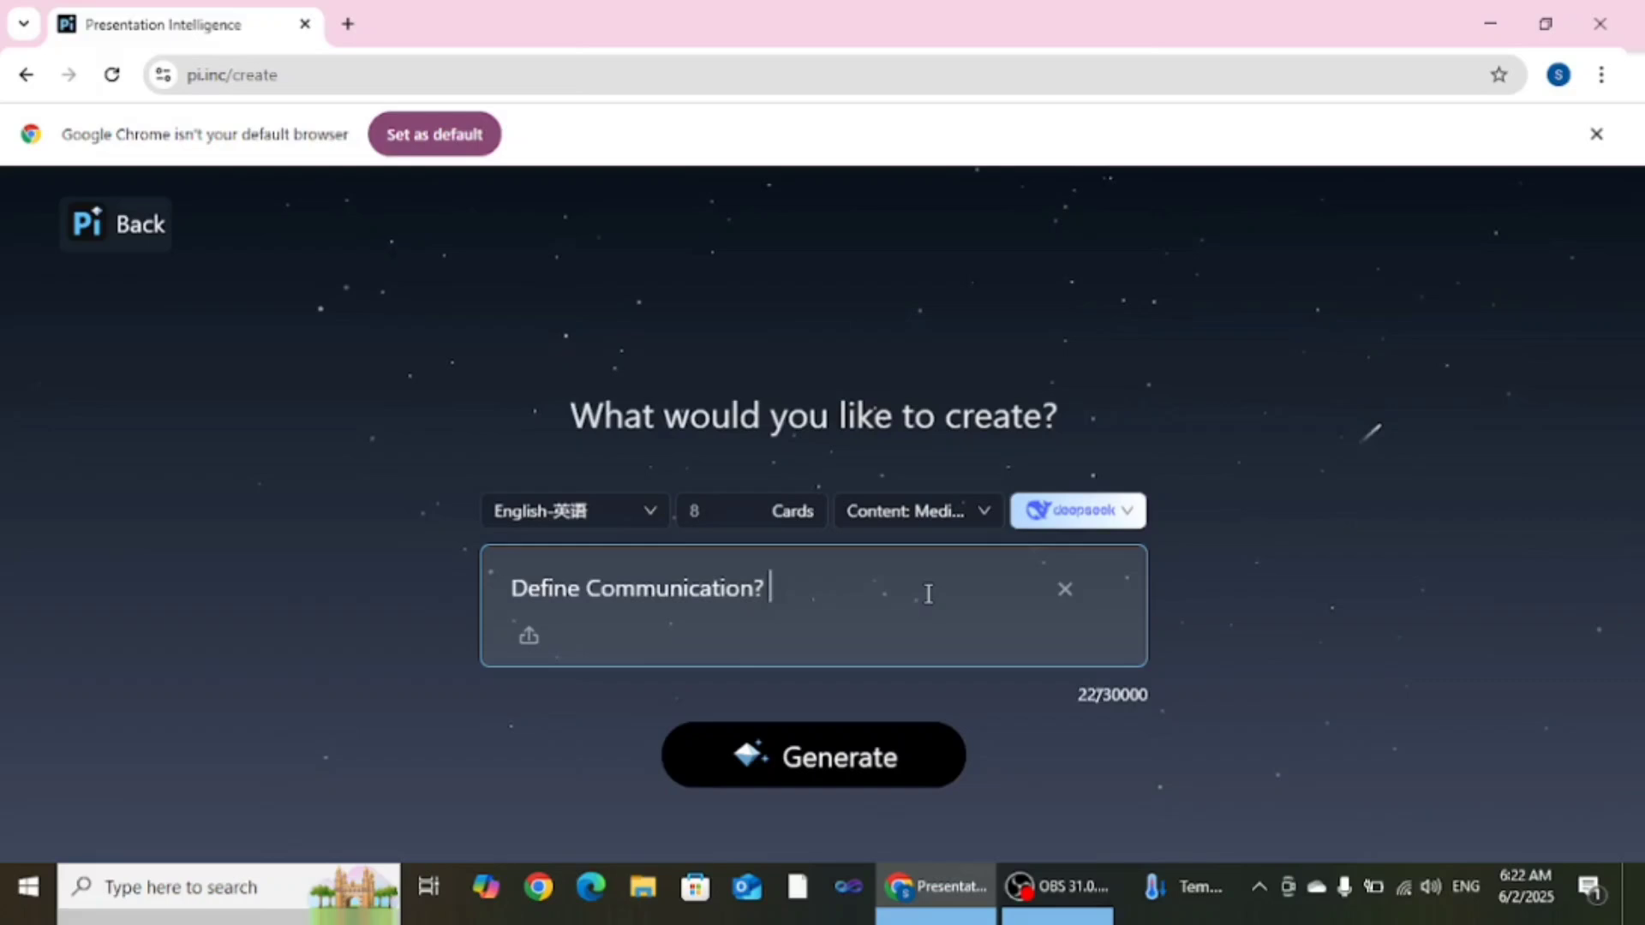
type("What are the ")
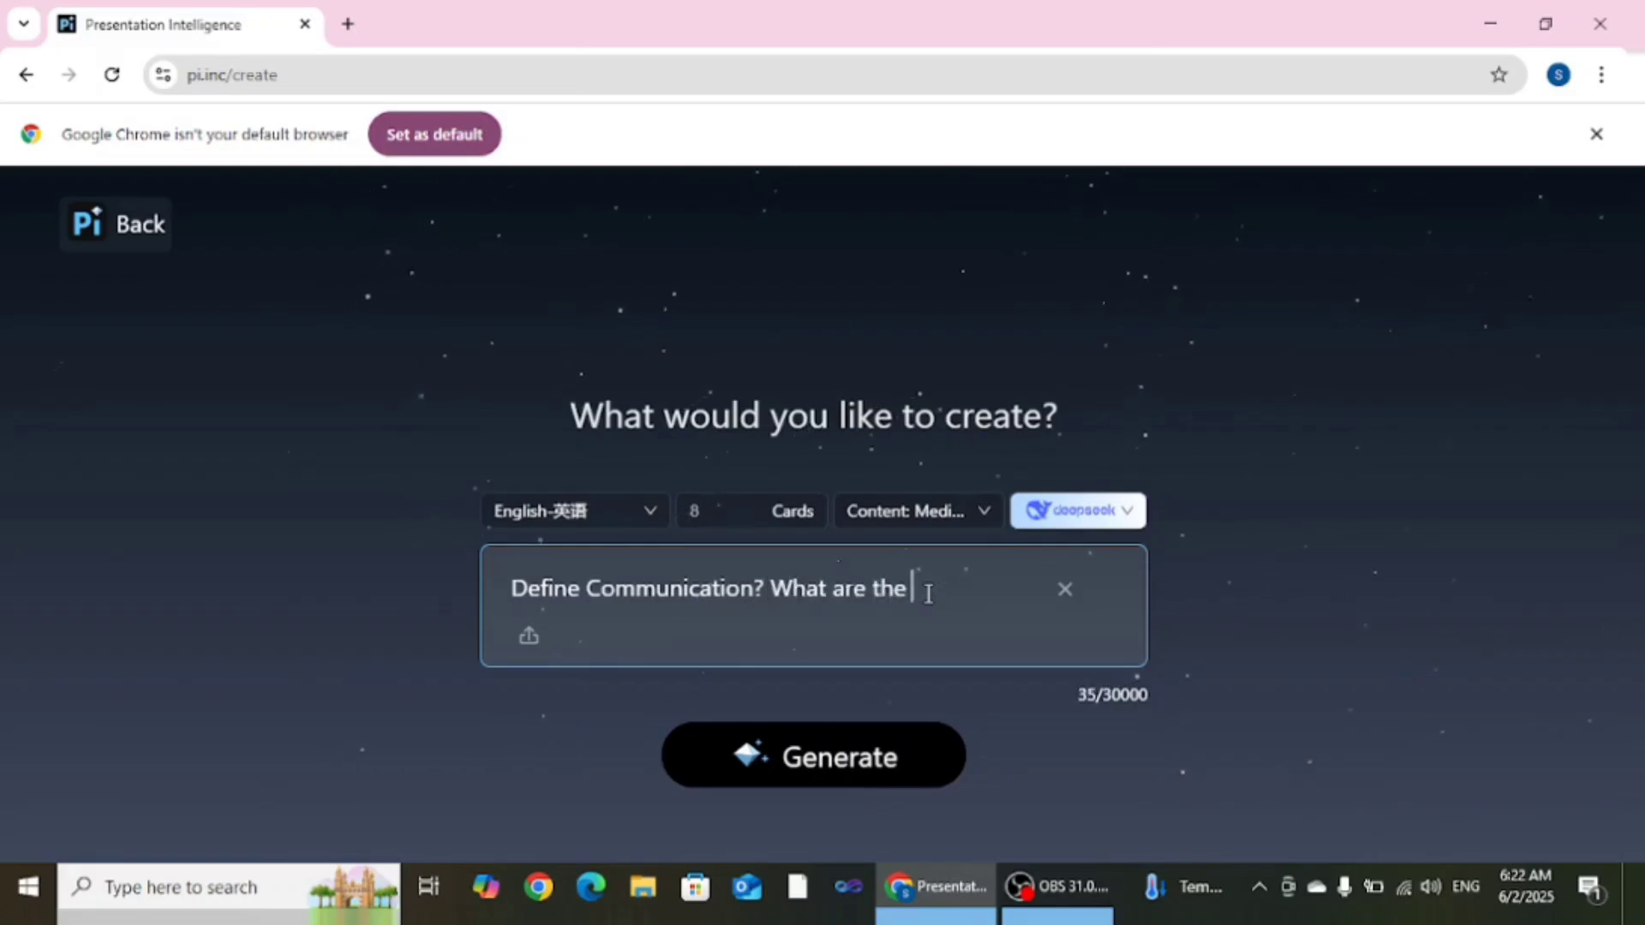
type("different ")
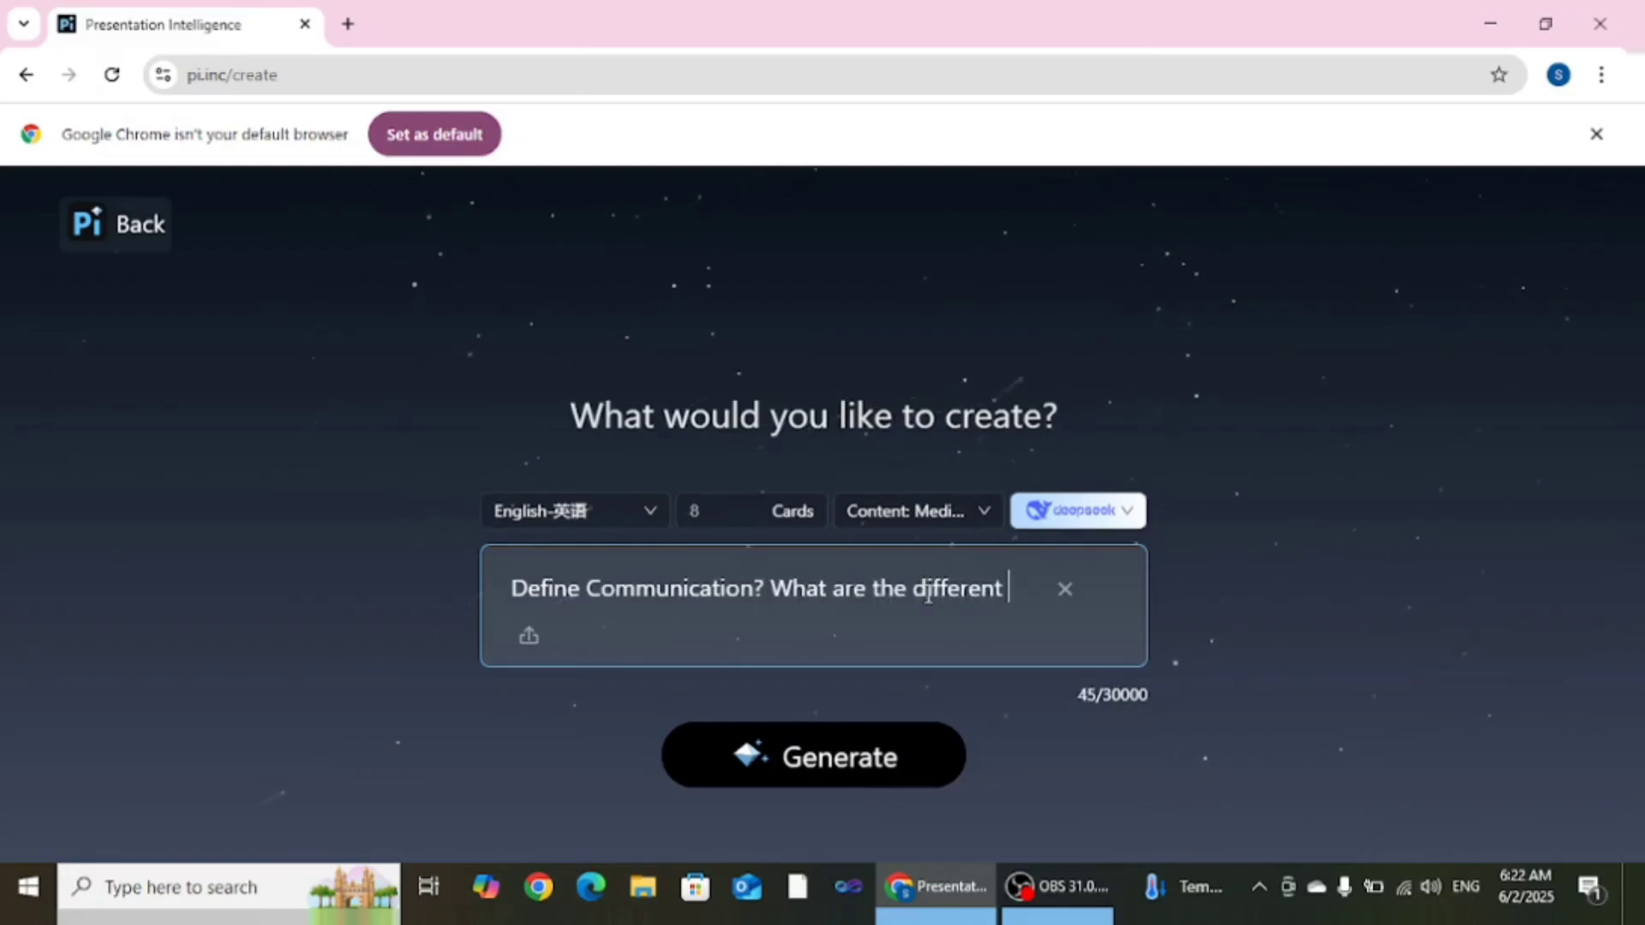
type("types of com")
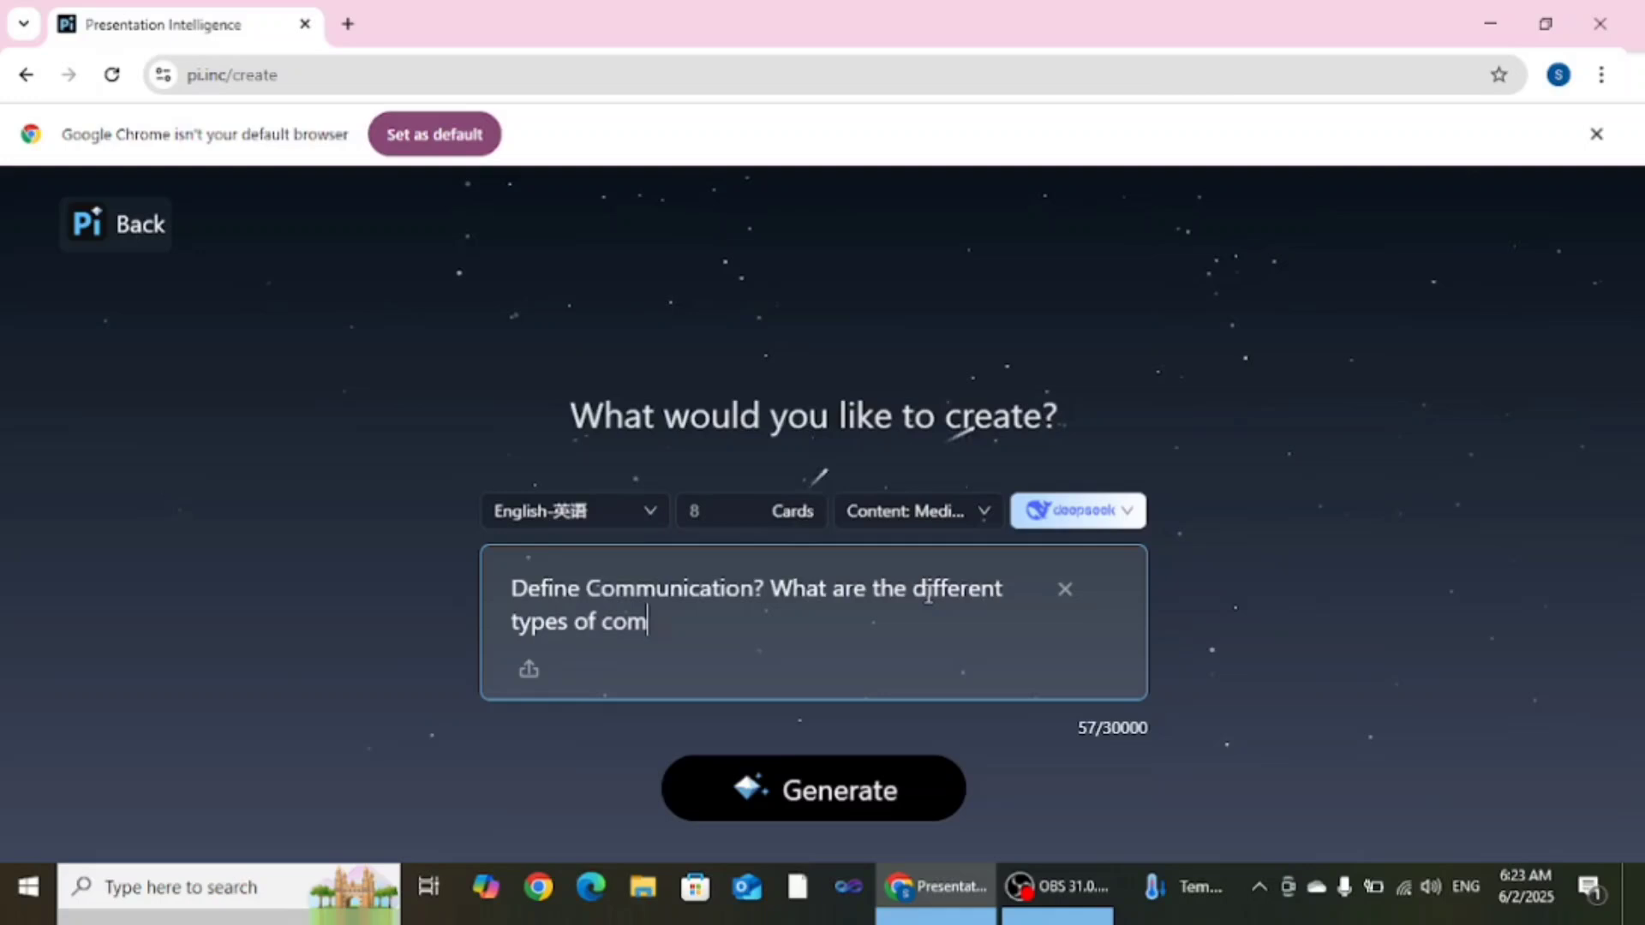
type("municato")
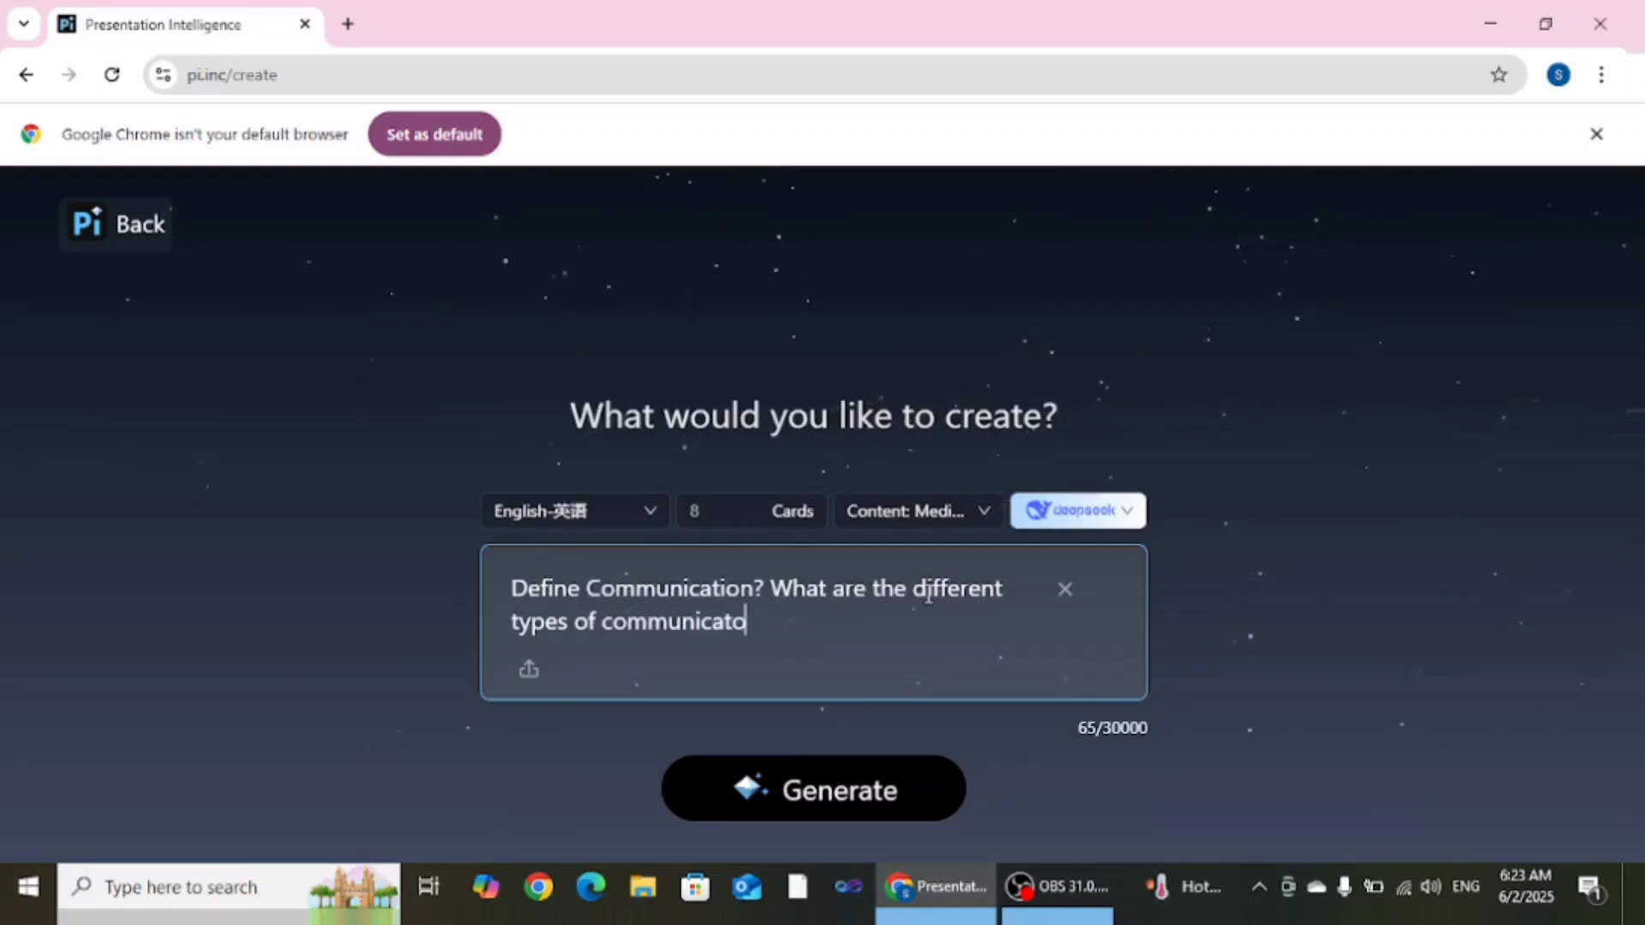
type("n")
type("ion(Verb")
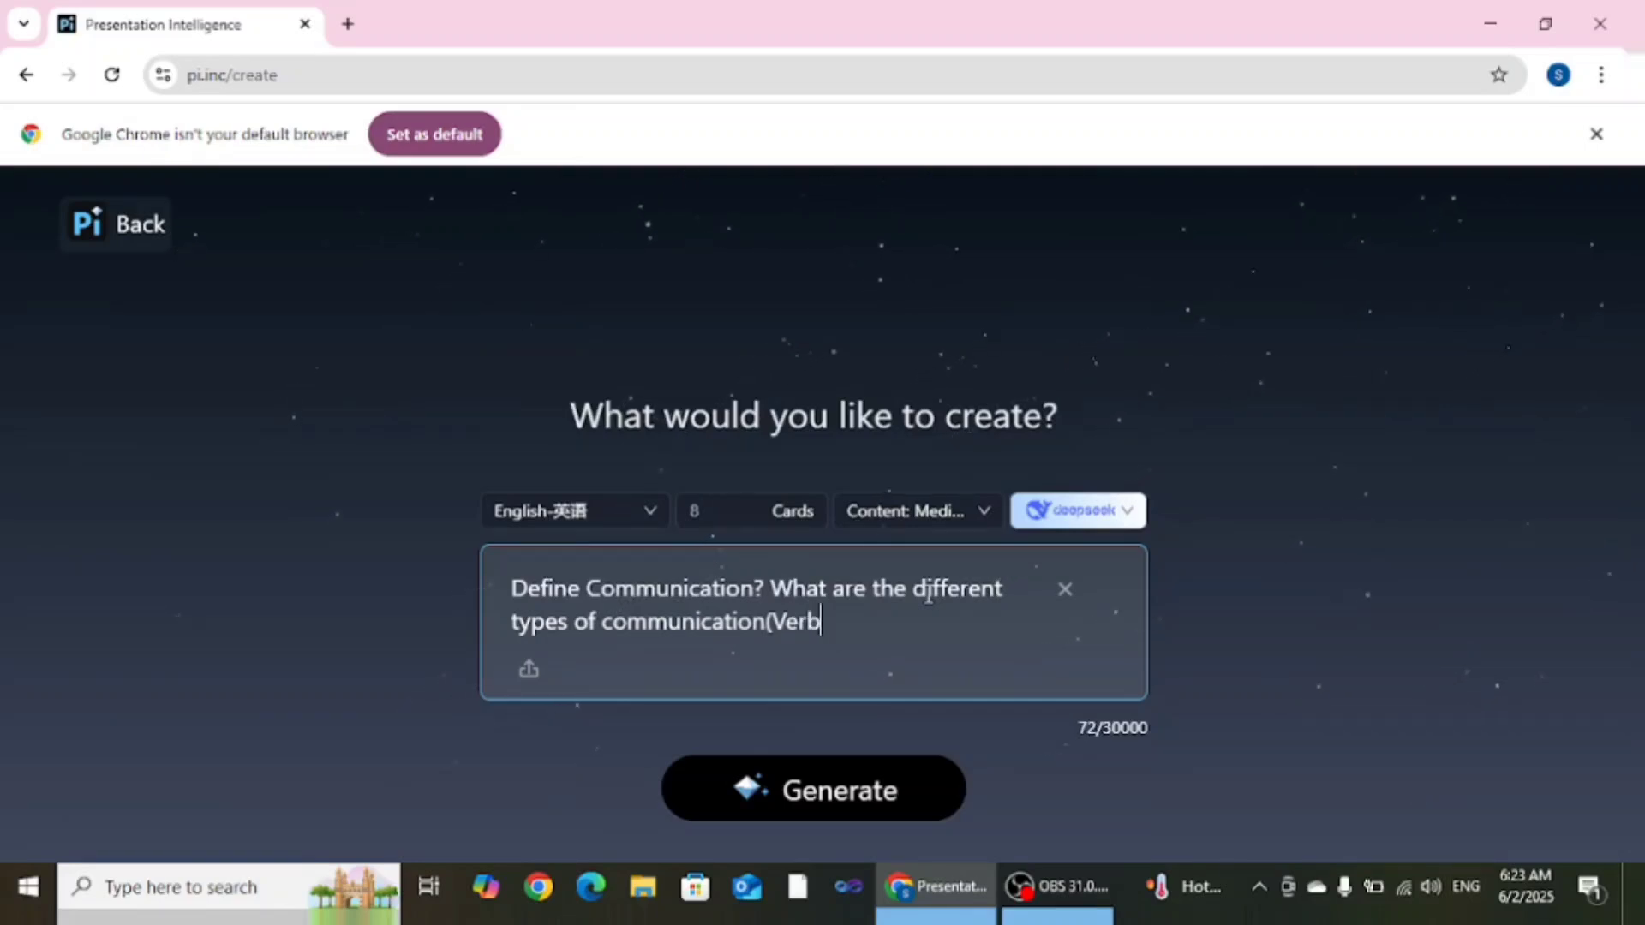
type("al, non ")
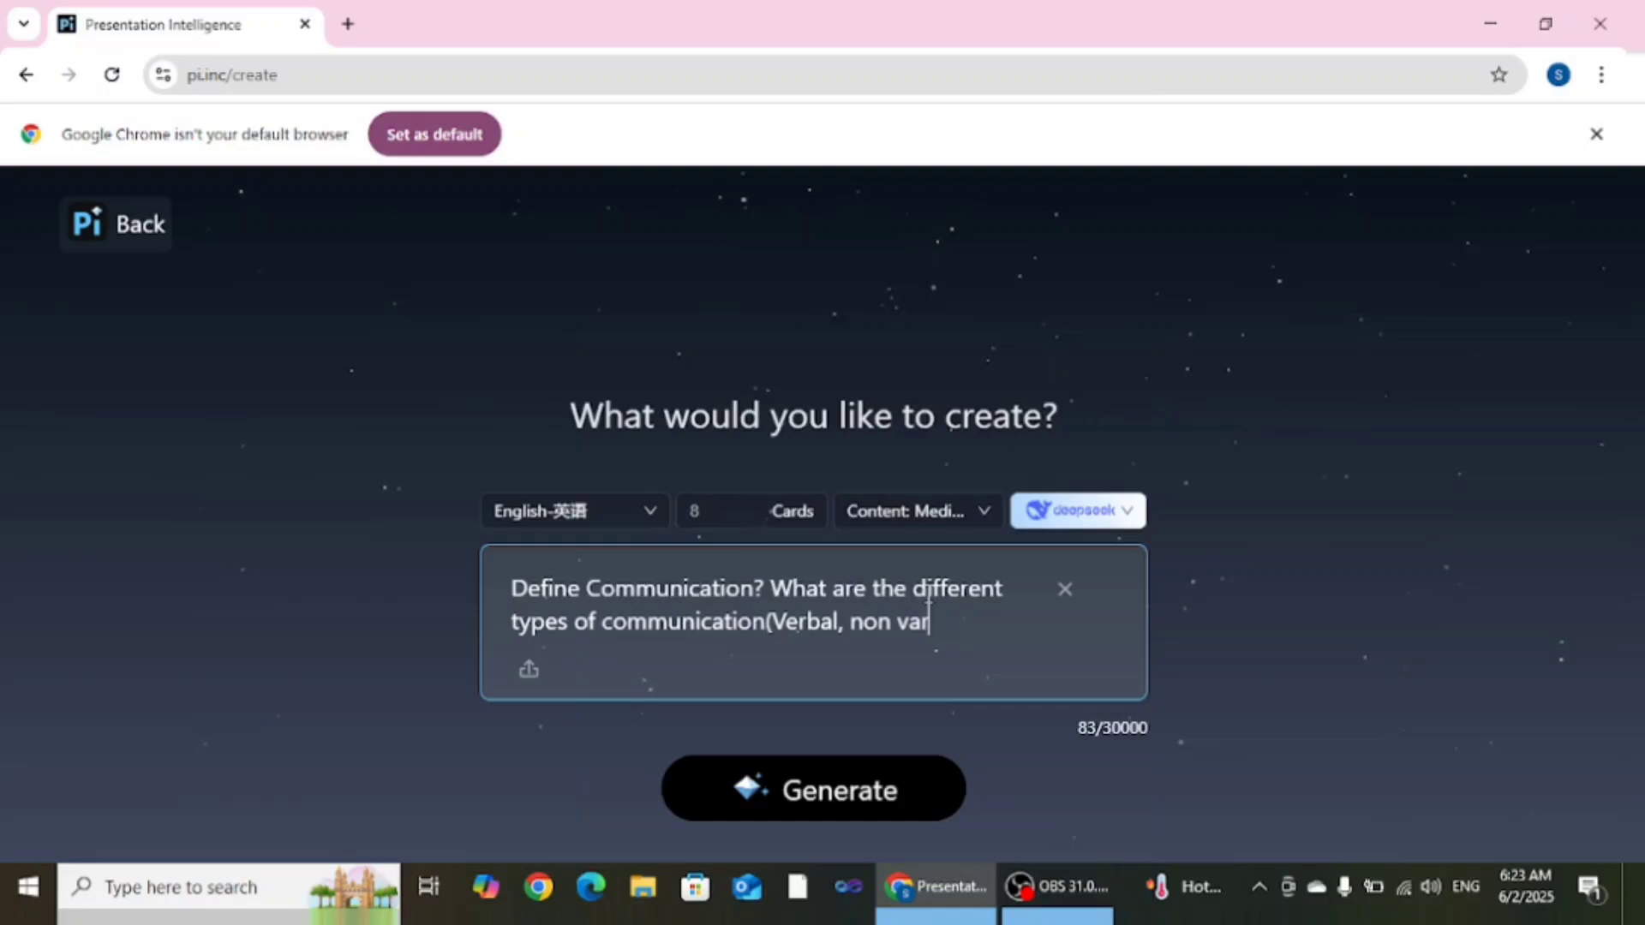
type("va")
key("BackSpace")
type("erbal, visual")
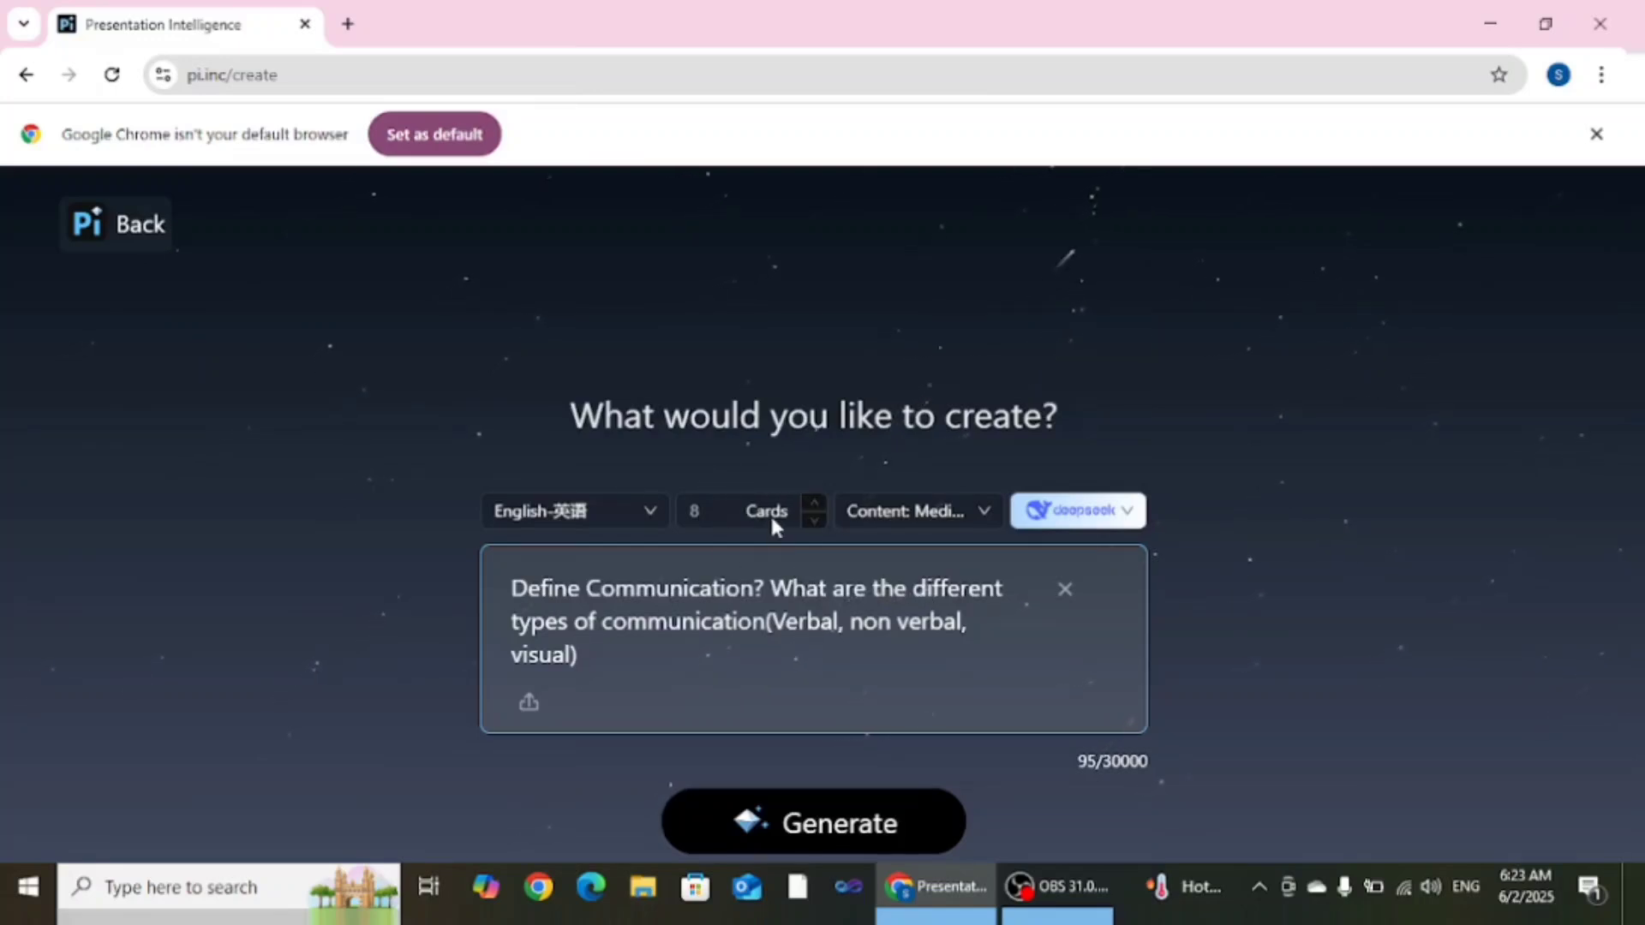
Request 15 cards with Brief content and generate the outline
double_click(816, 509)
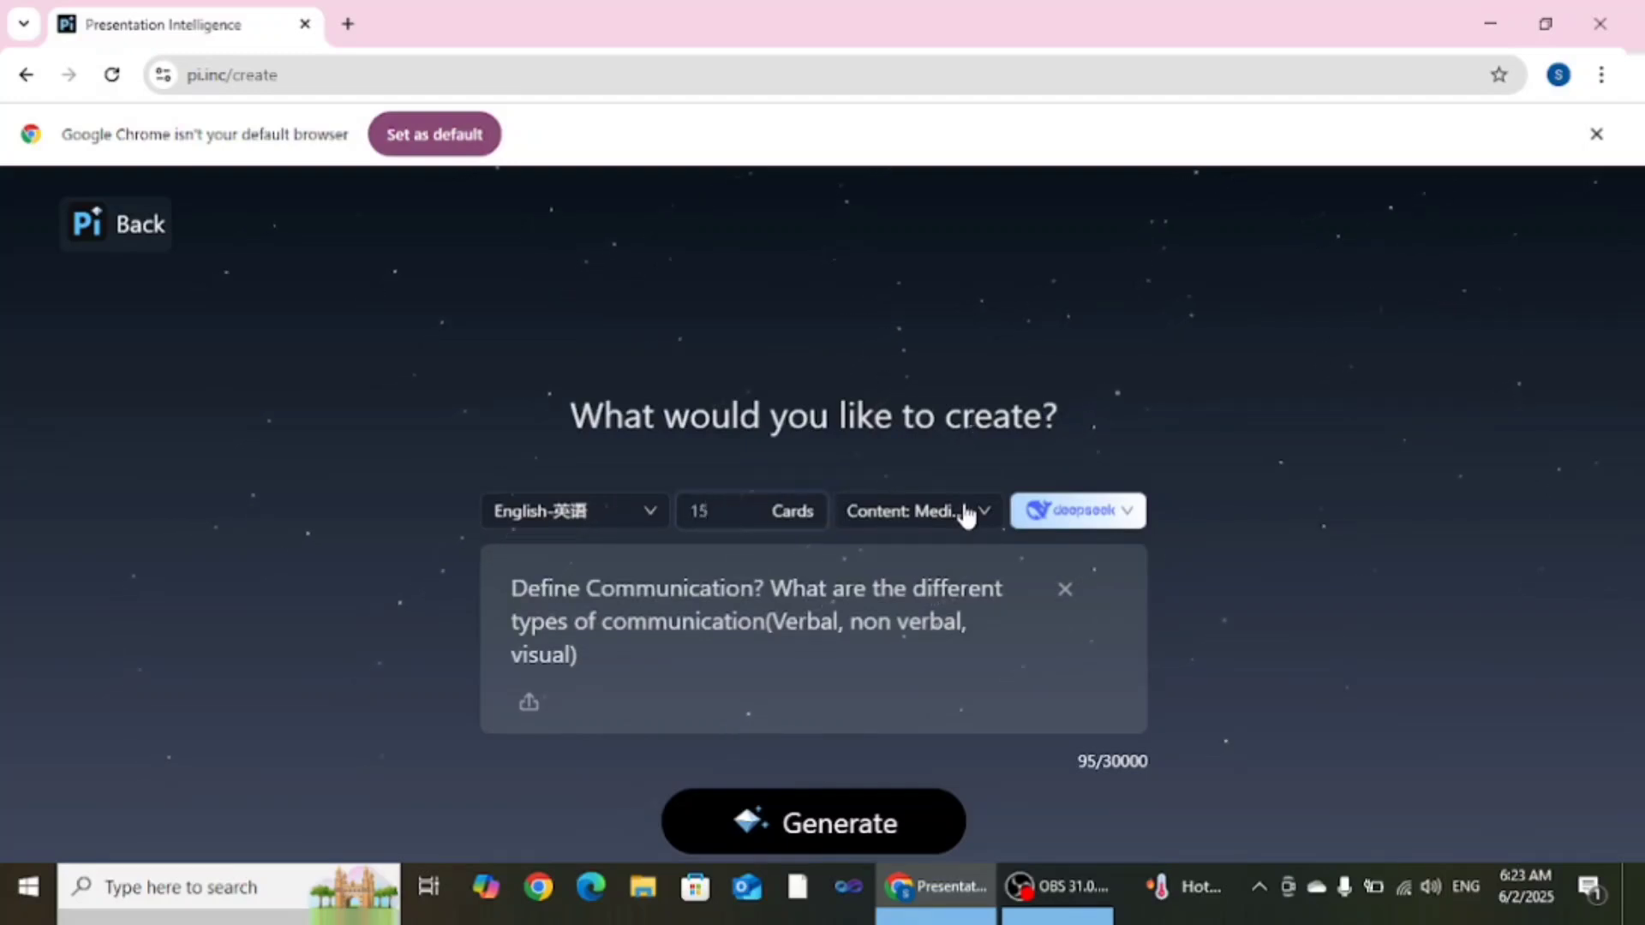
left_click(986, 512)
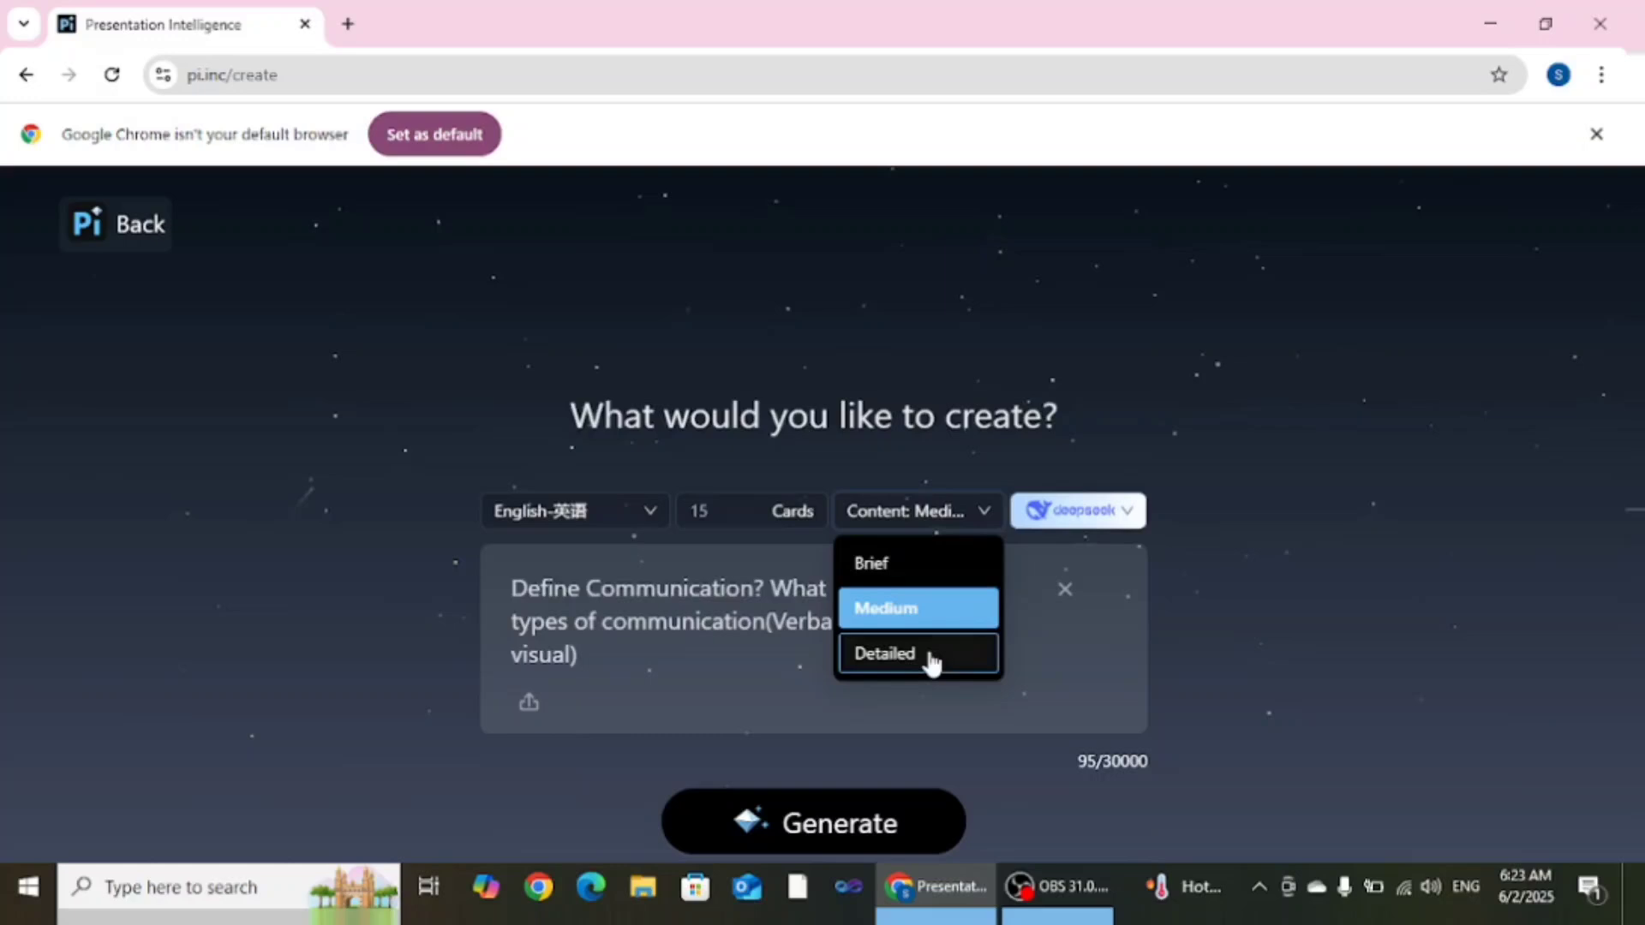
left_click(928, 572)
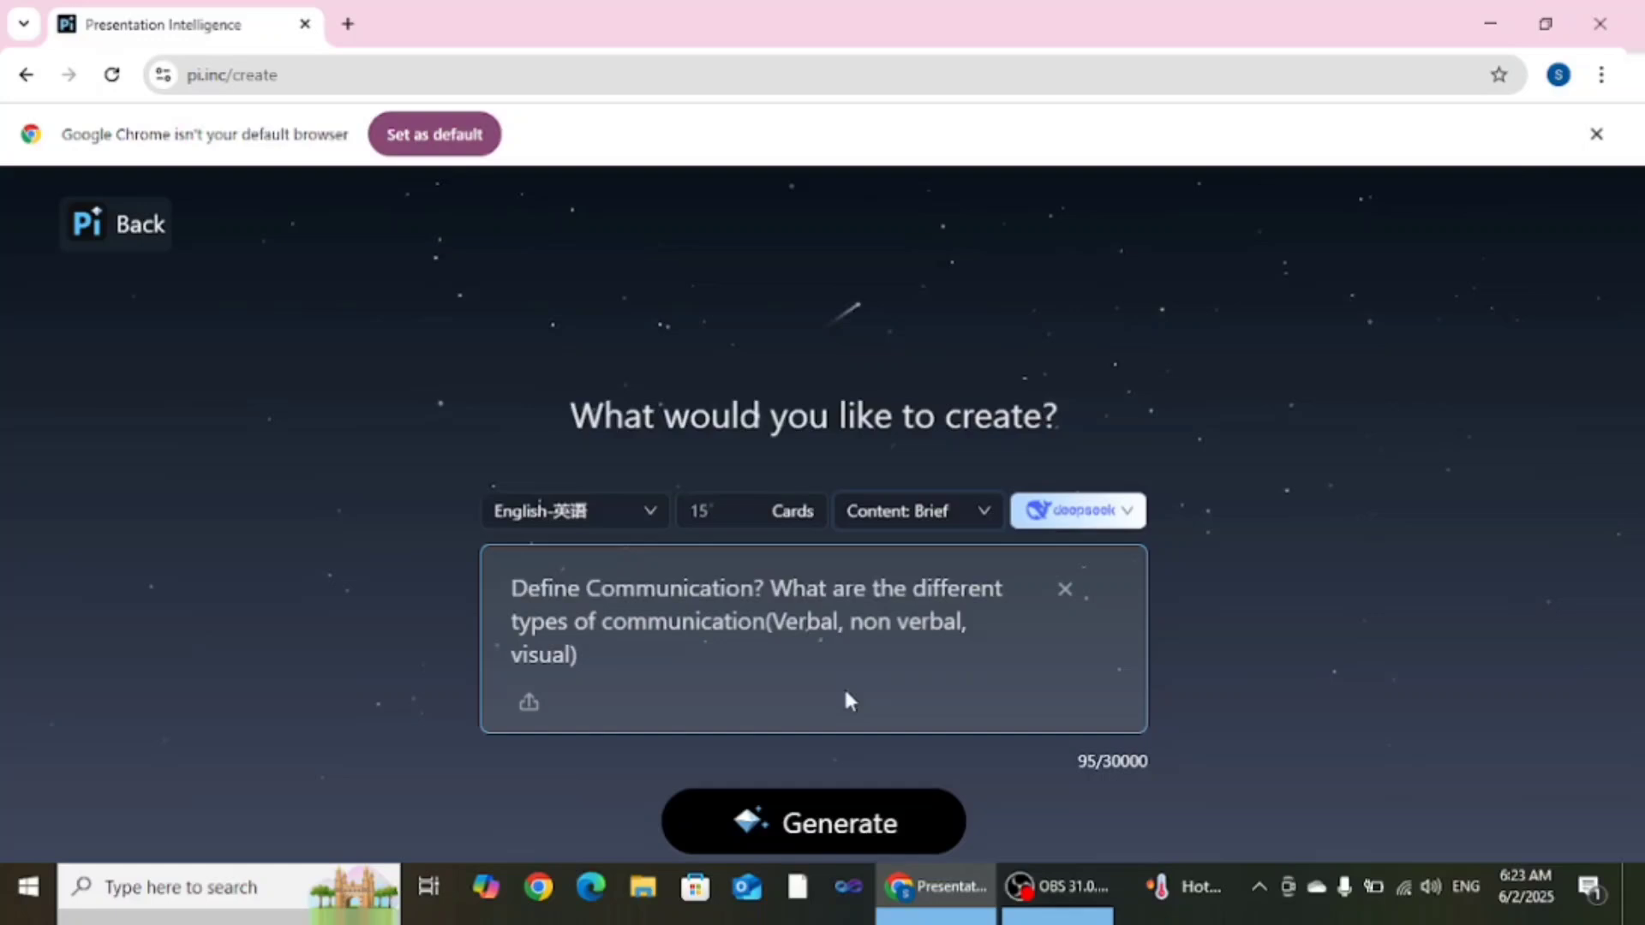
left_click(867, 829)
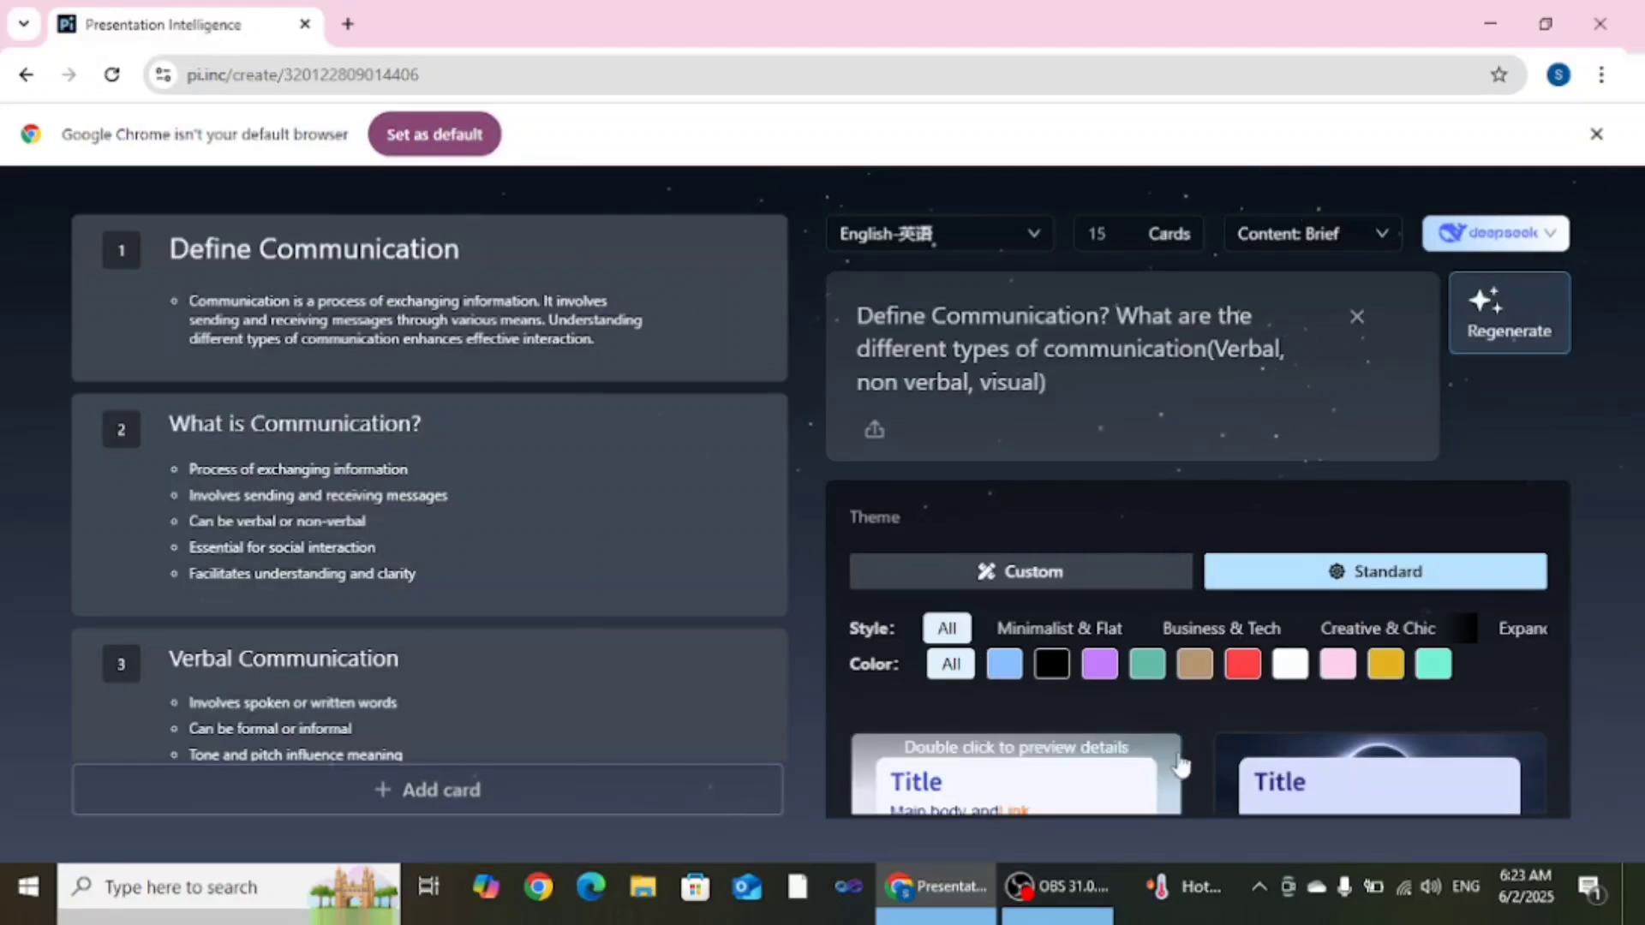
Choose Spring Picture Book from the Standard theme gallery for the communication deck
scroll(1199, 737, "down", 3)
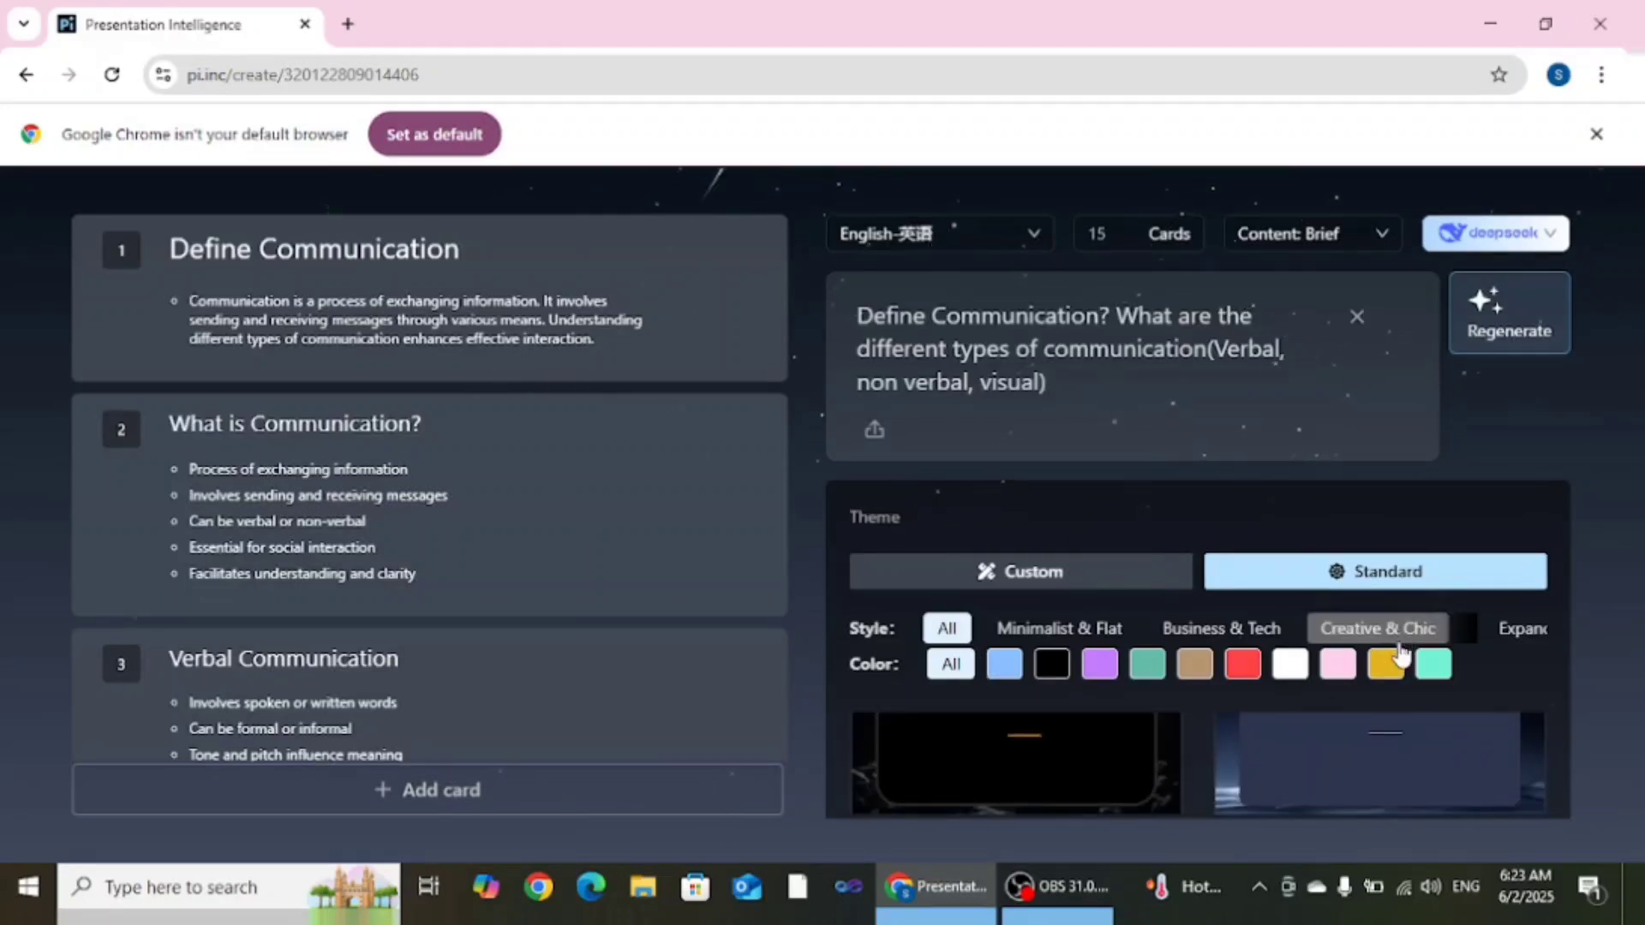
scroll(1354, 647, "down", 2)
scroll(1329, 653, "down", 1)
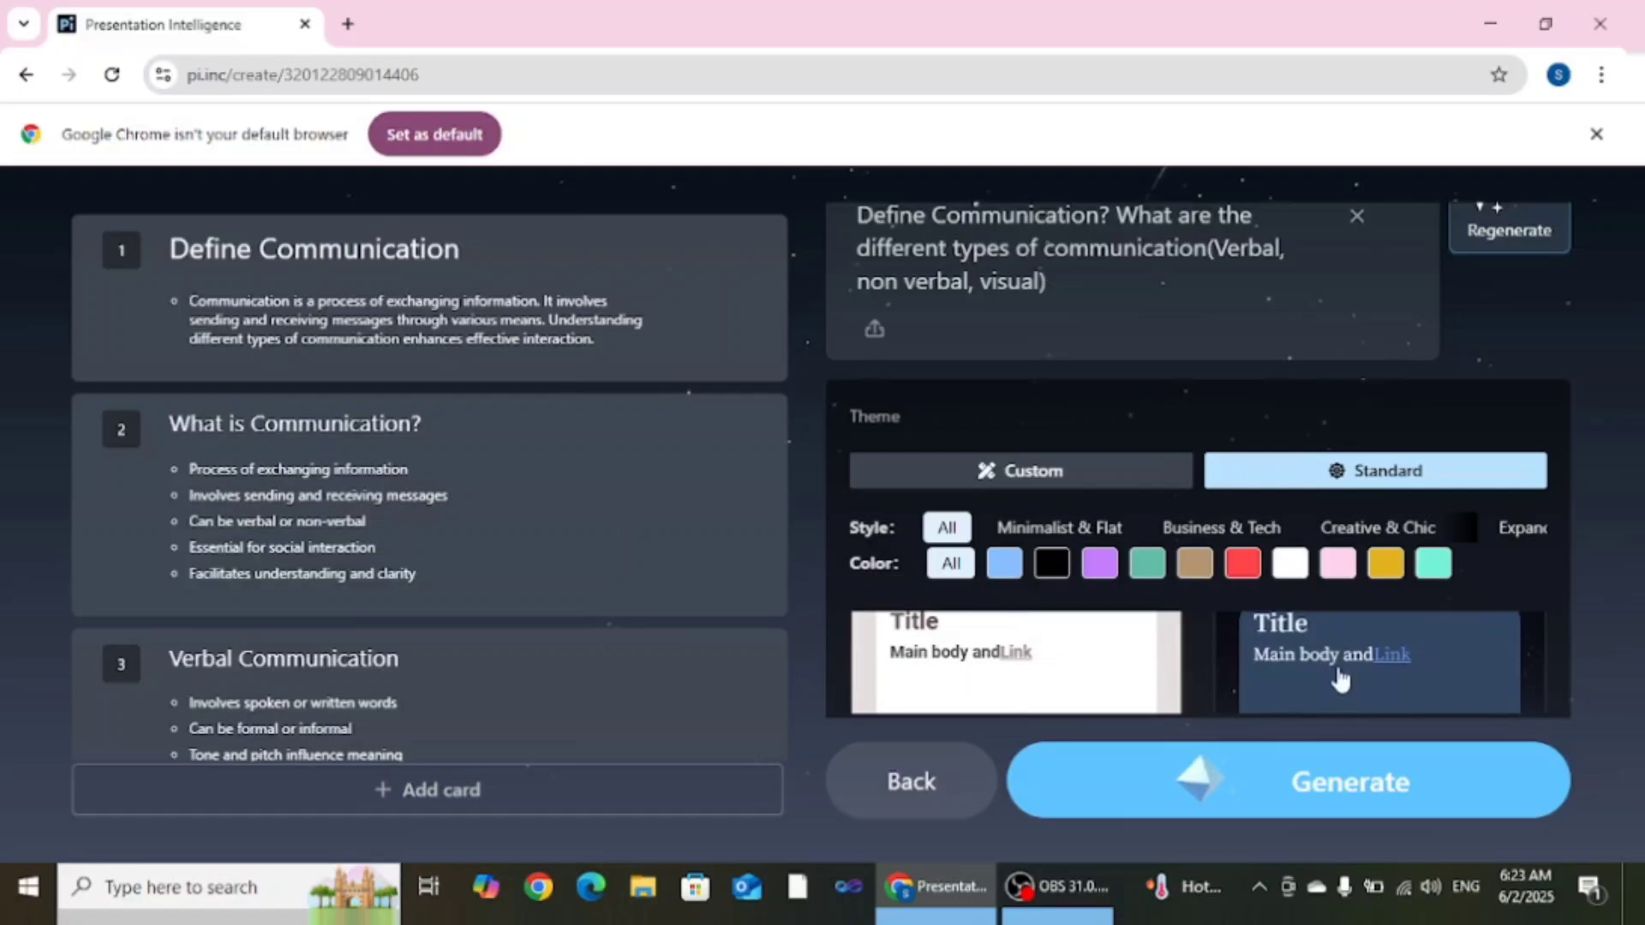
scroll(1495, 692, "down", 1)
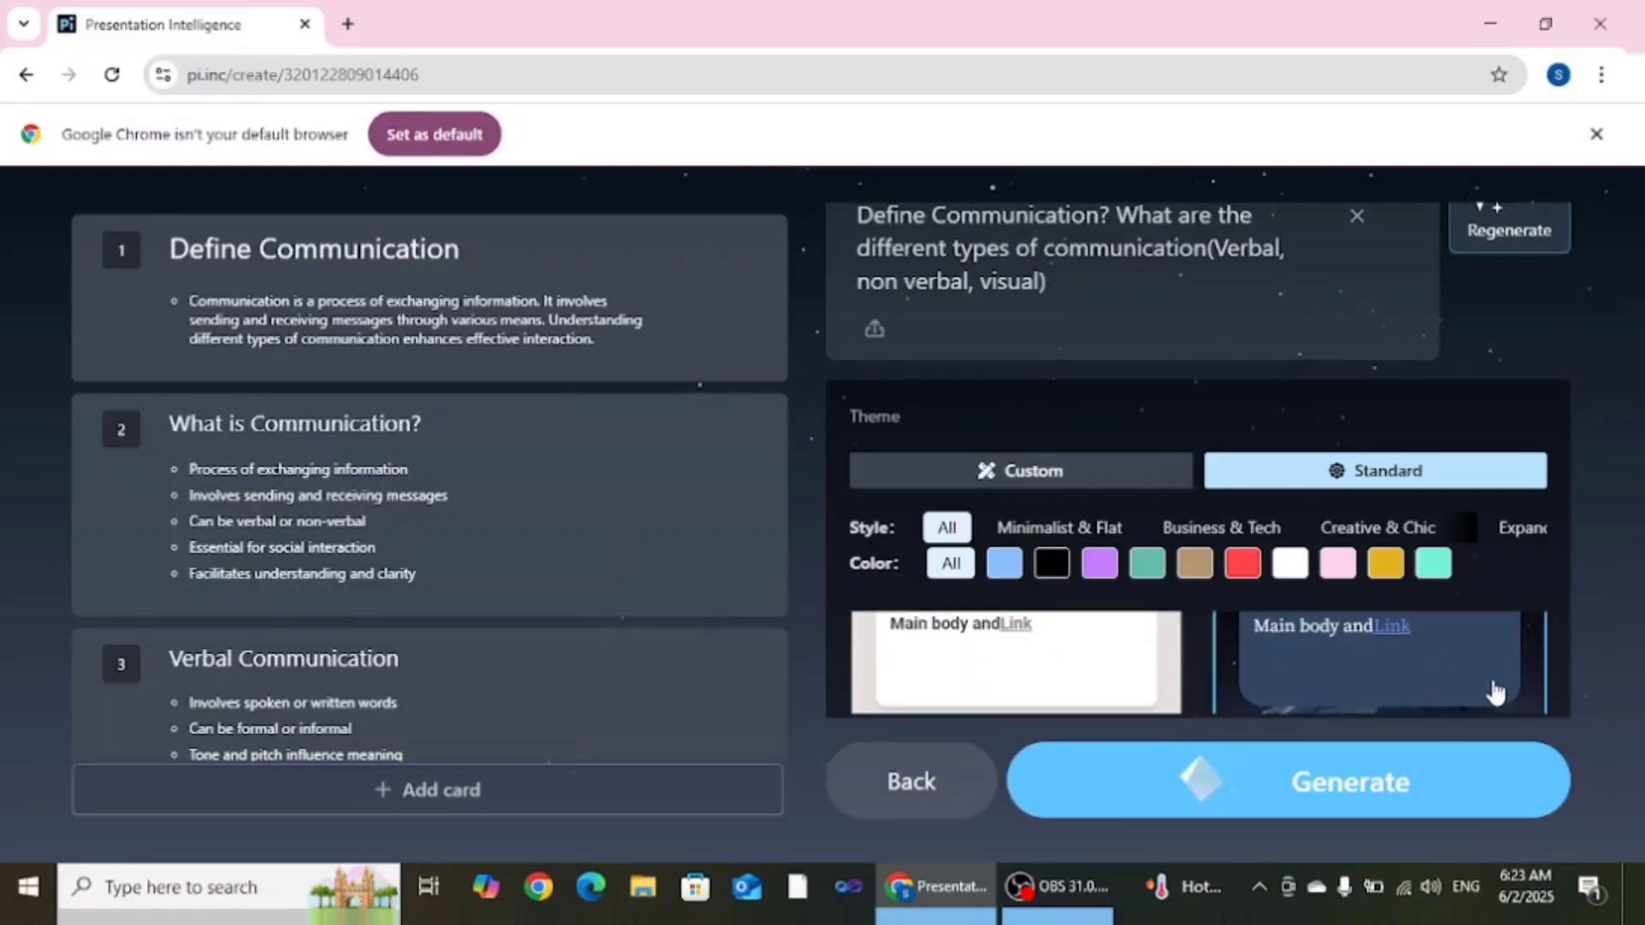
left_click(1084, 665)
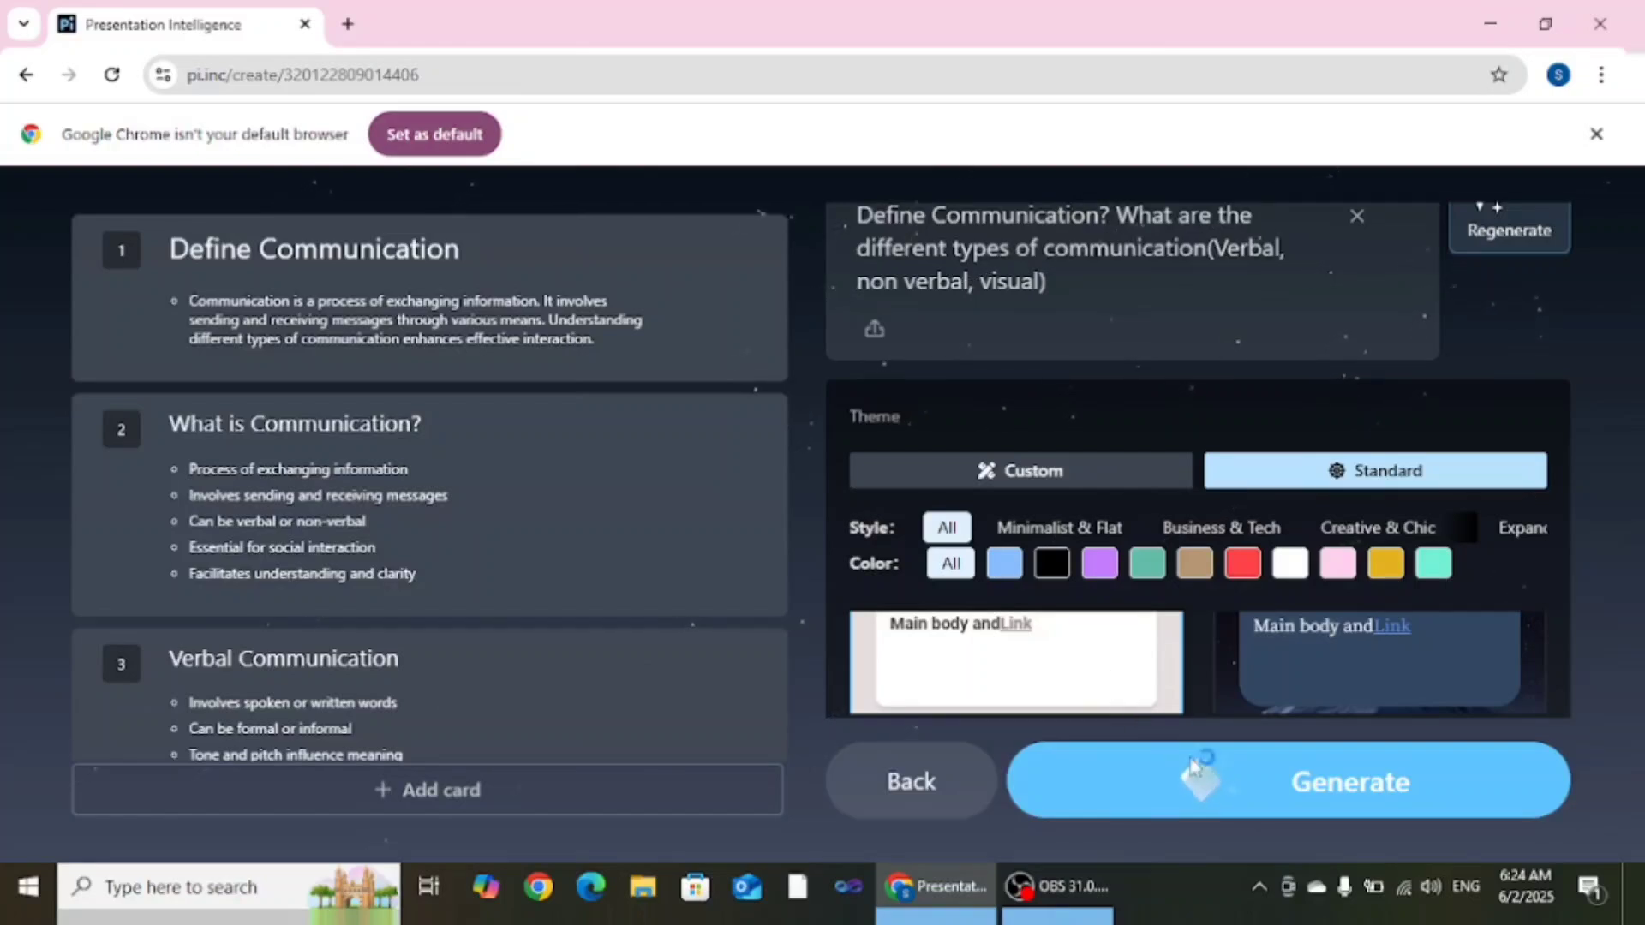
scroll(1164, 686, "up", 1)
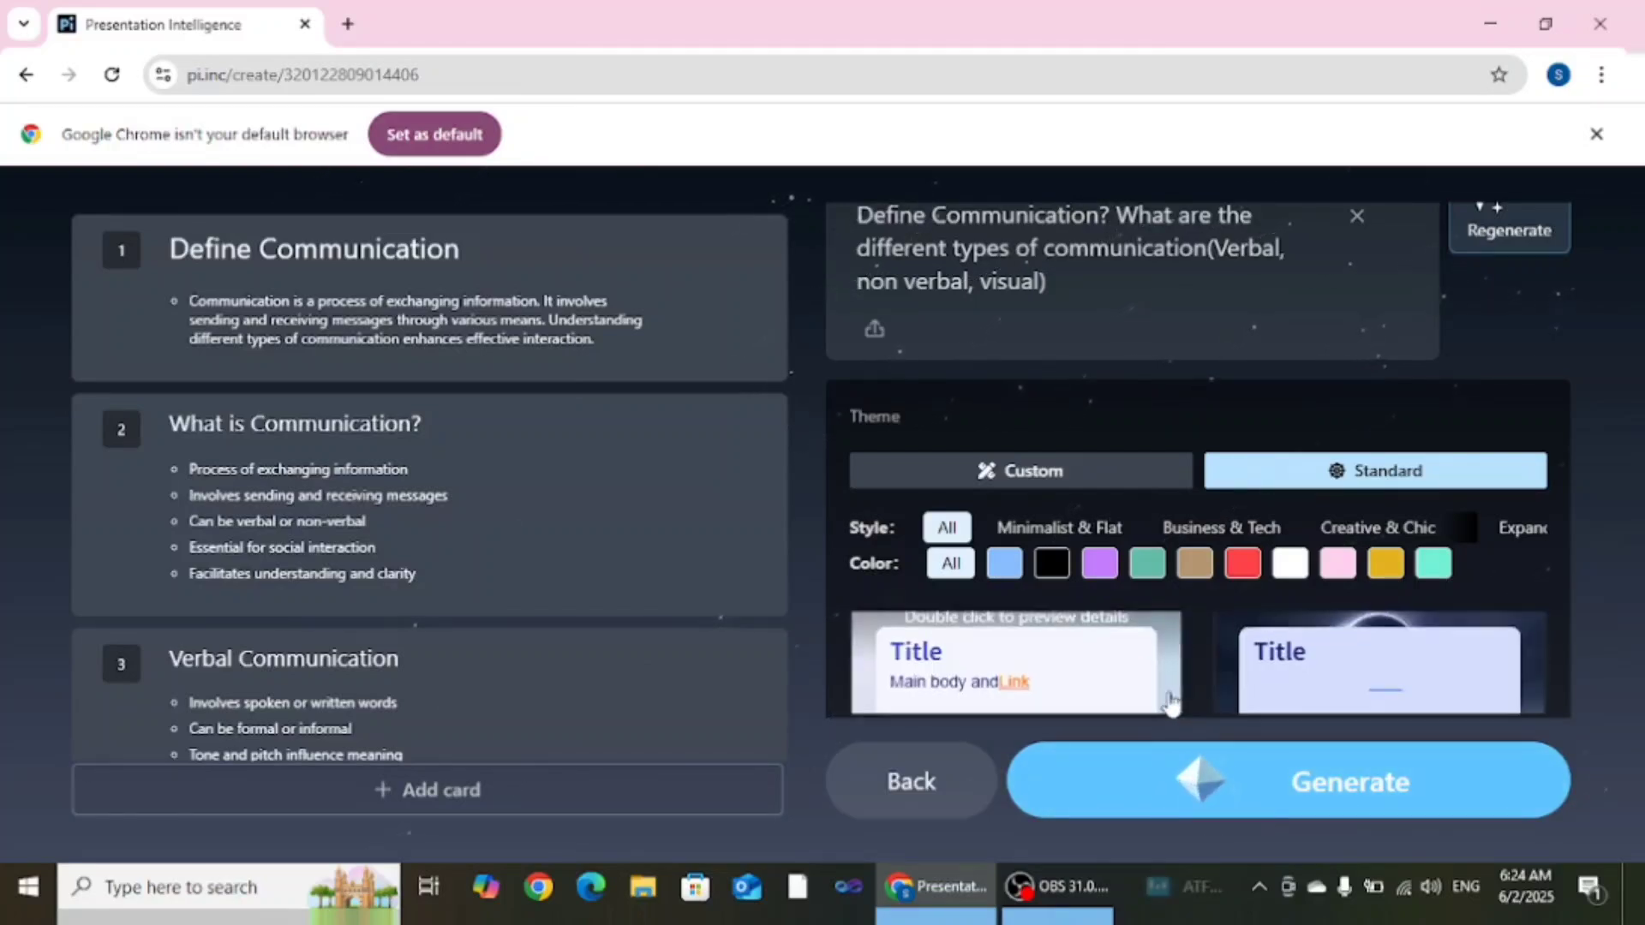
scroll(1171, 702, "down", 3)
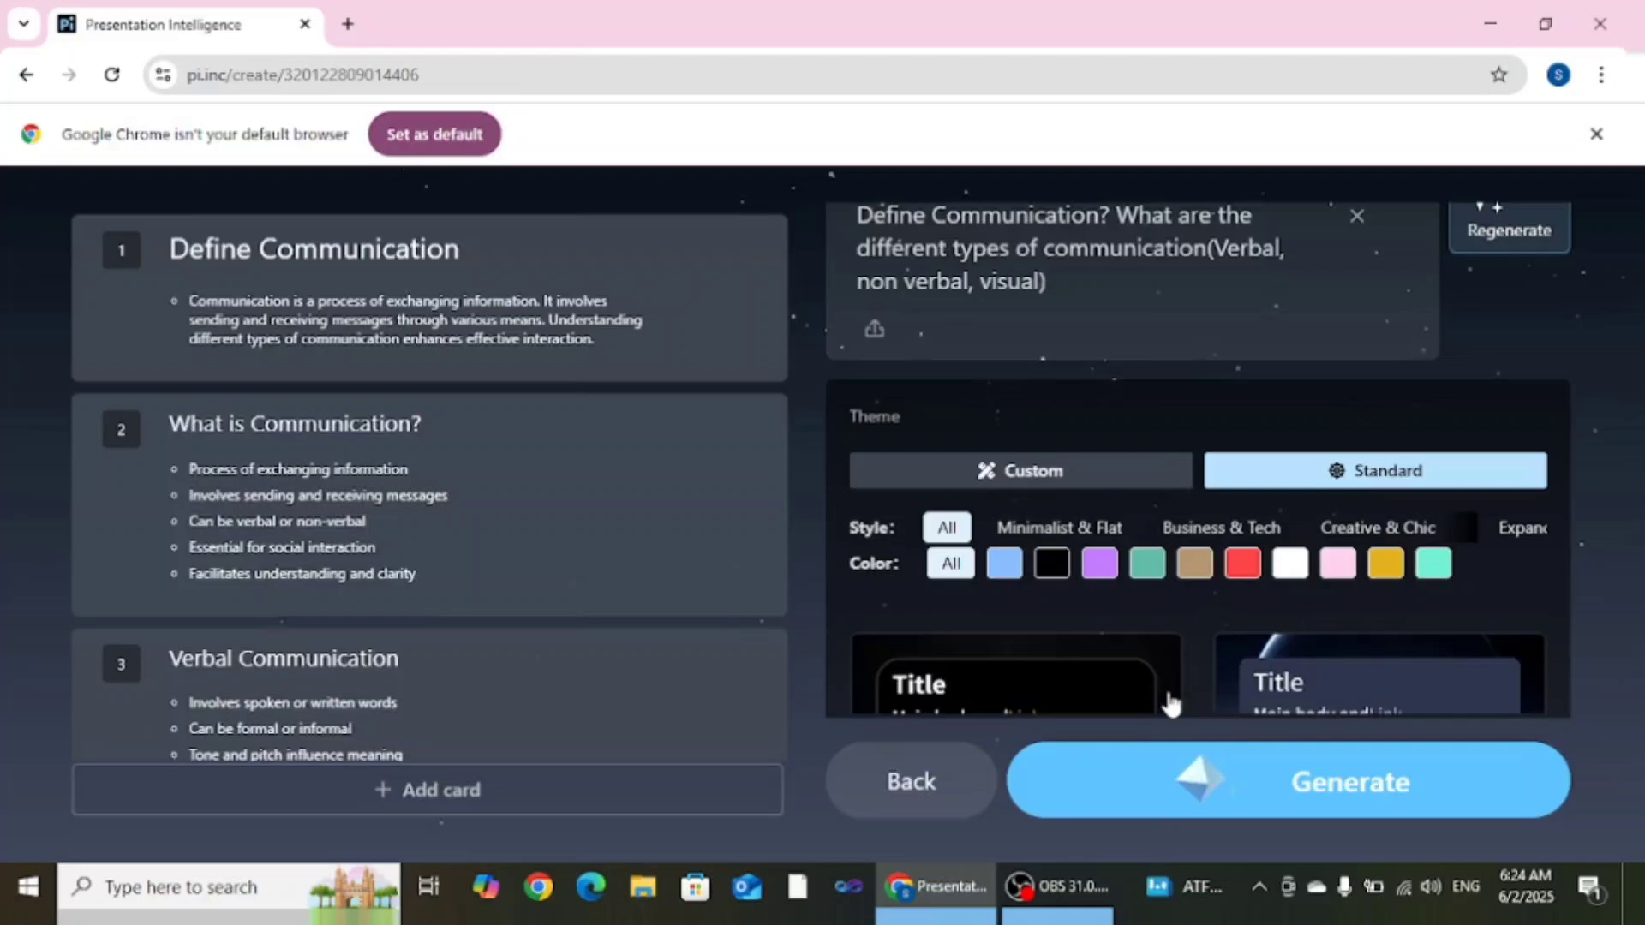
scroll(1163, 686, "down", 2)
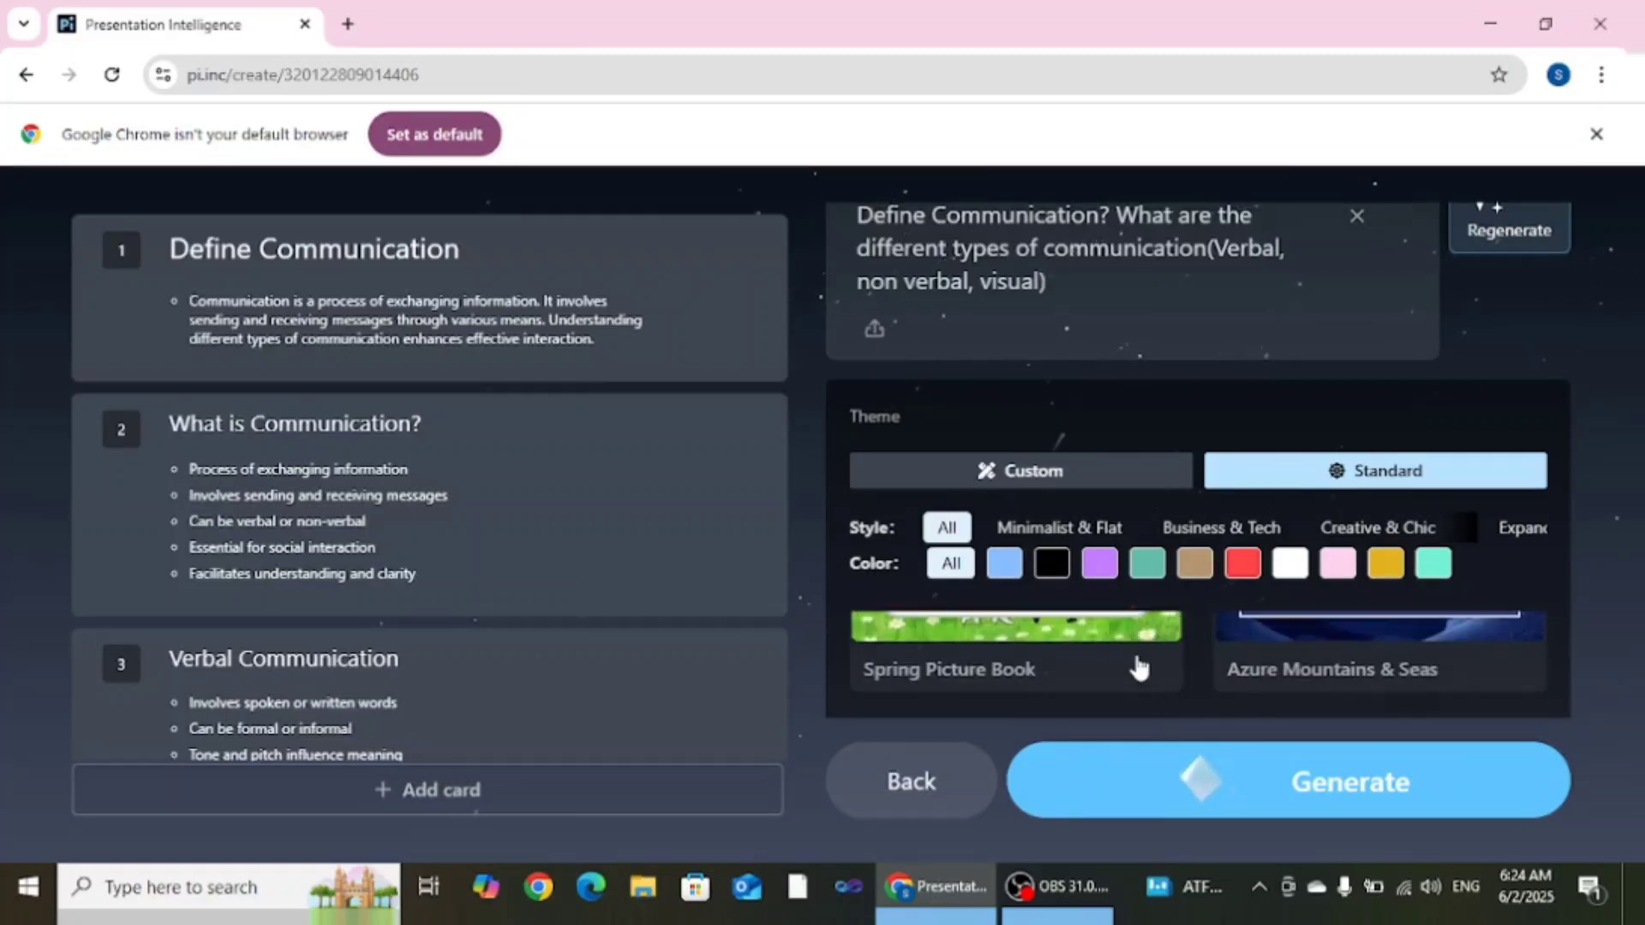
scroll(1139, 667, "up", 1)
scroll(1163, 686, "down", 1)
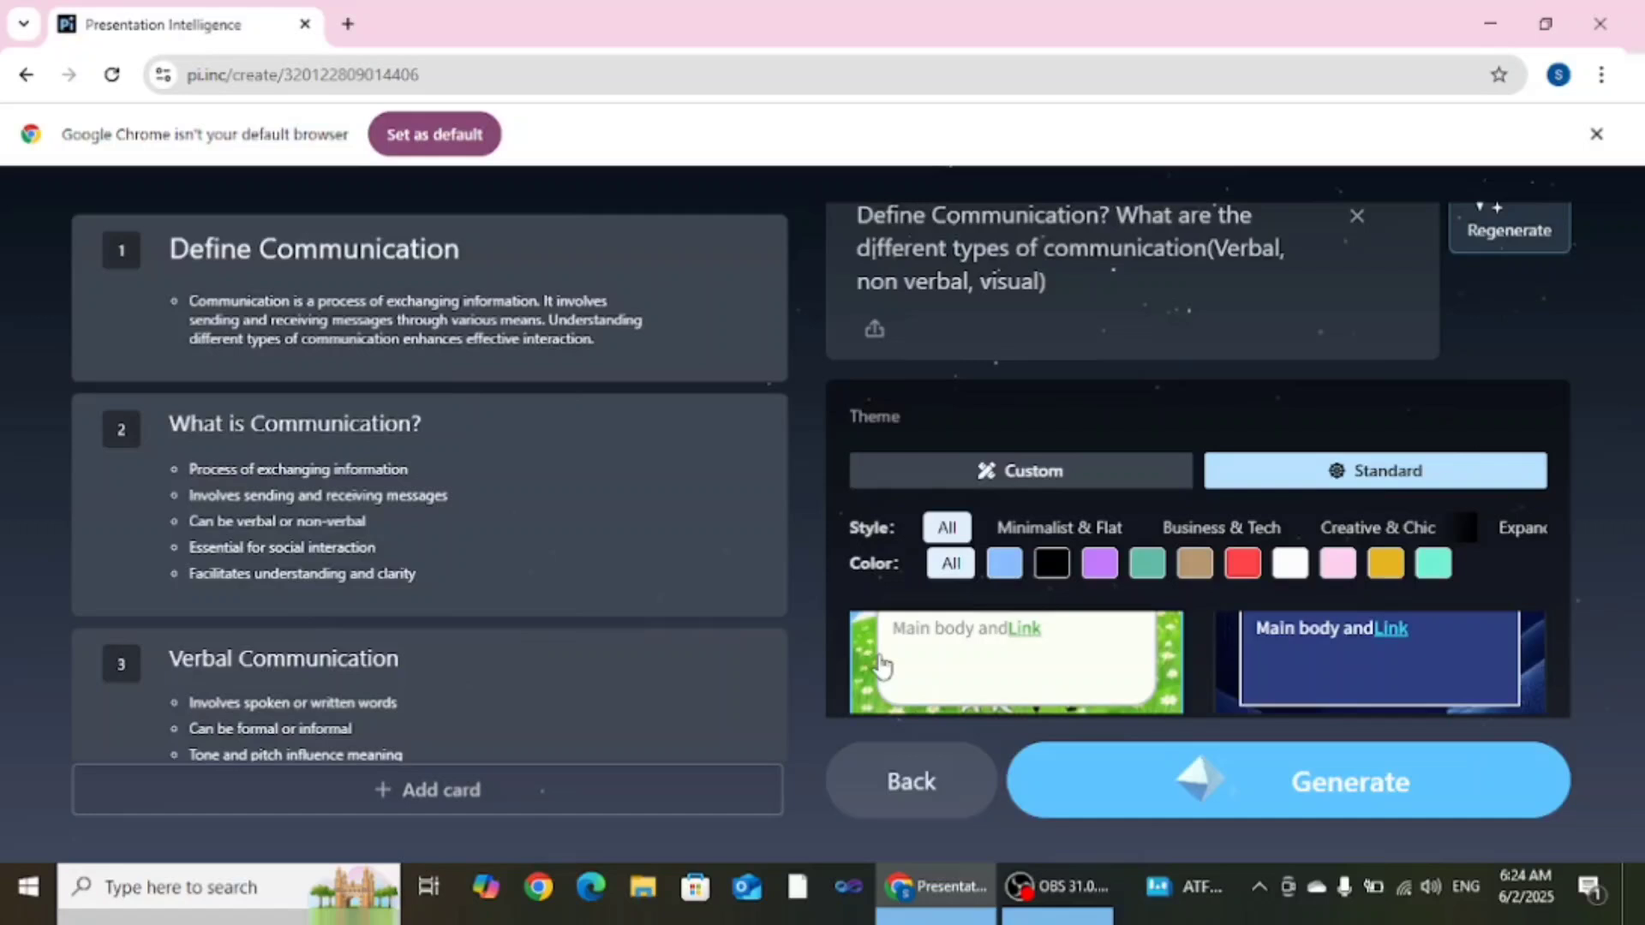
left_click(1299, 801)
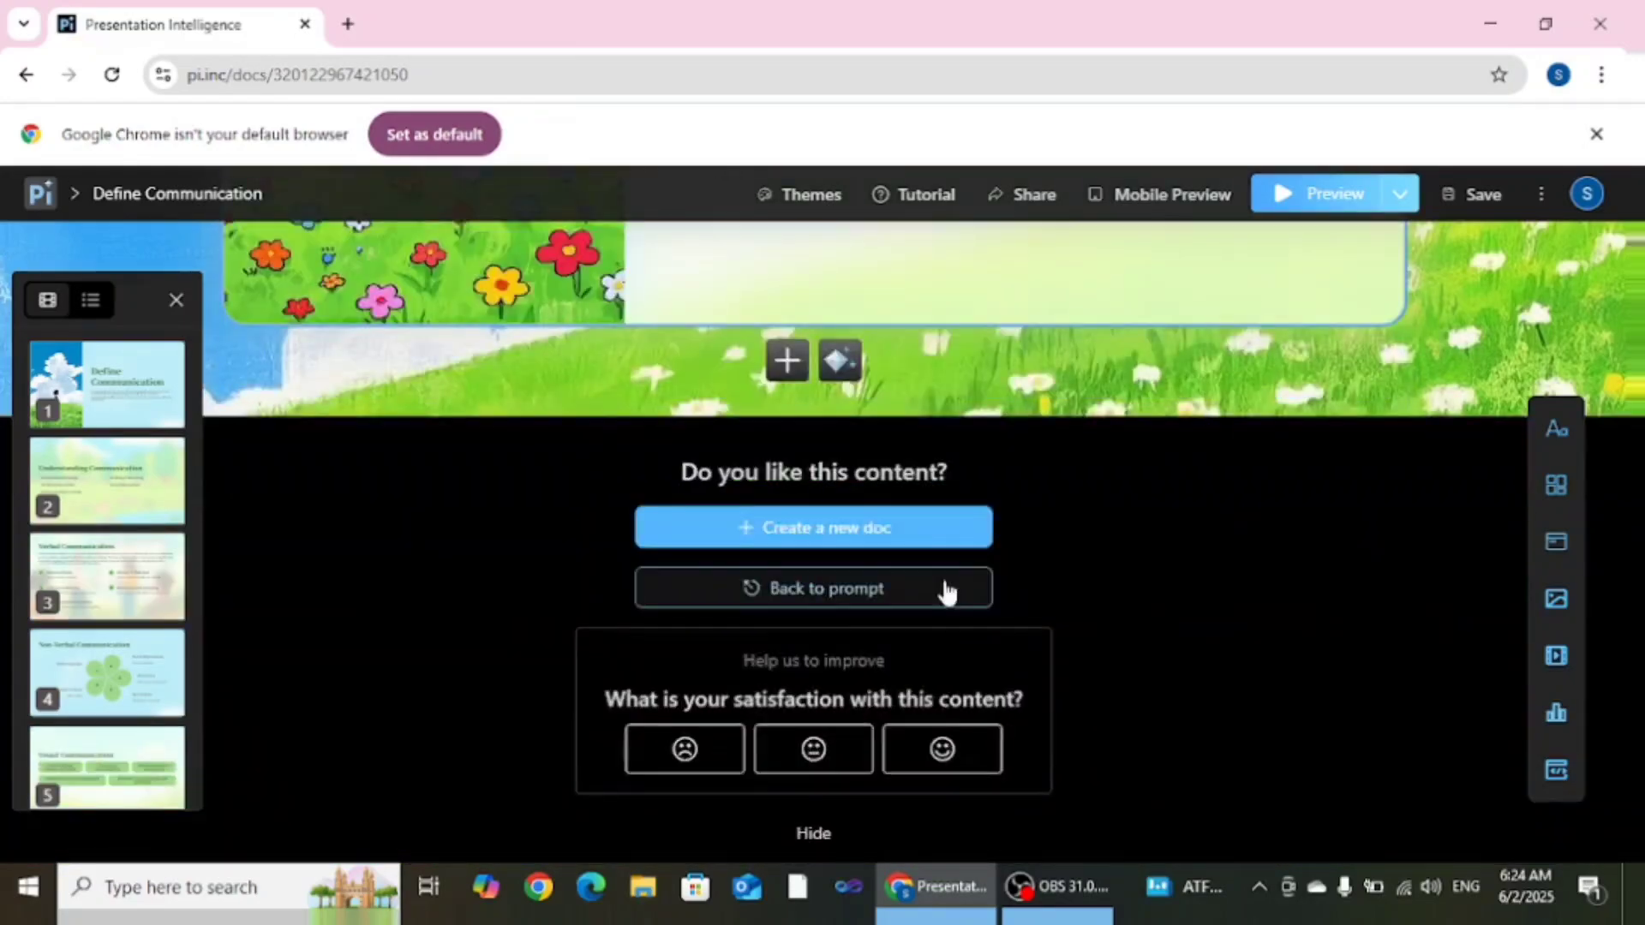
scroll(1082, 574, "up", 10)
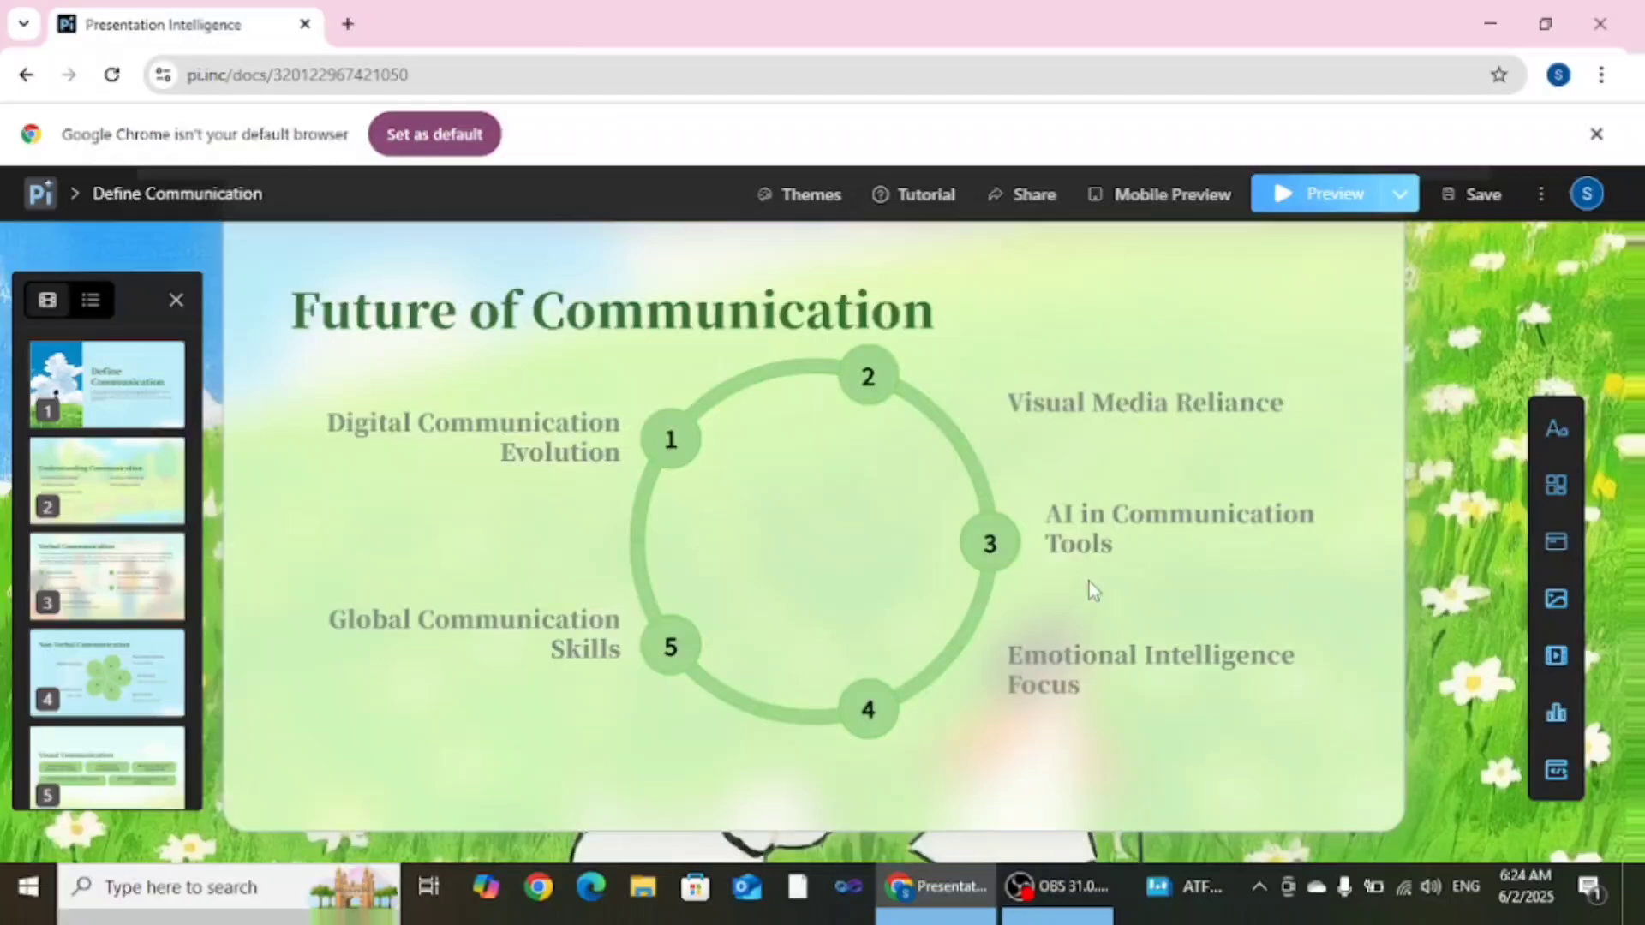
scroll(1088, 581, "up", 10)
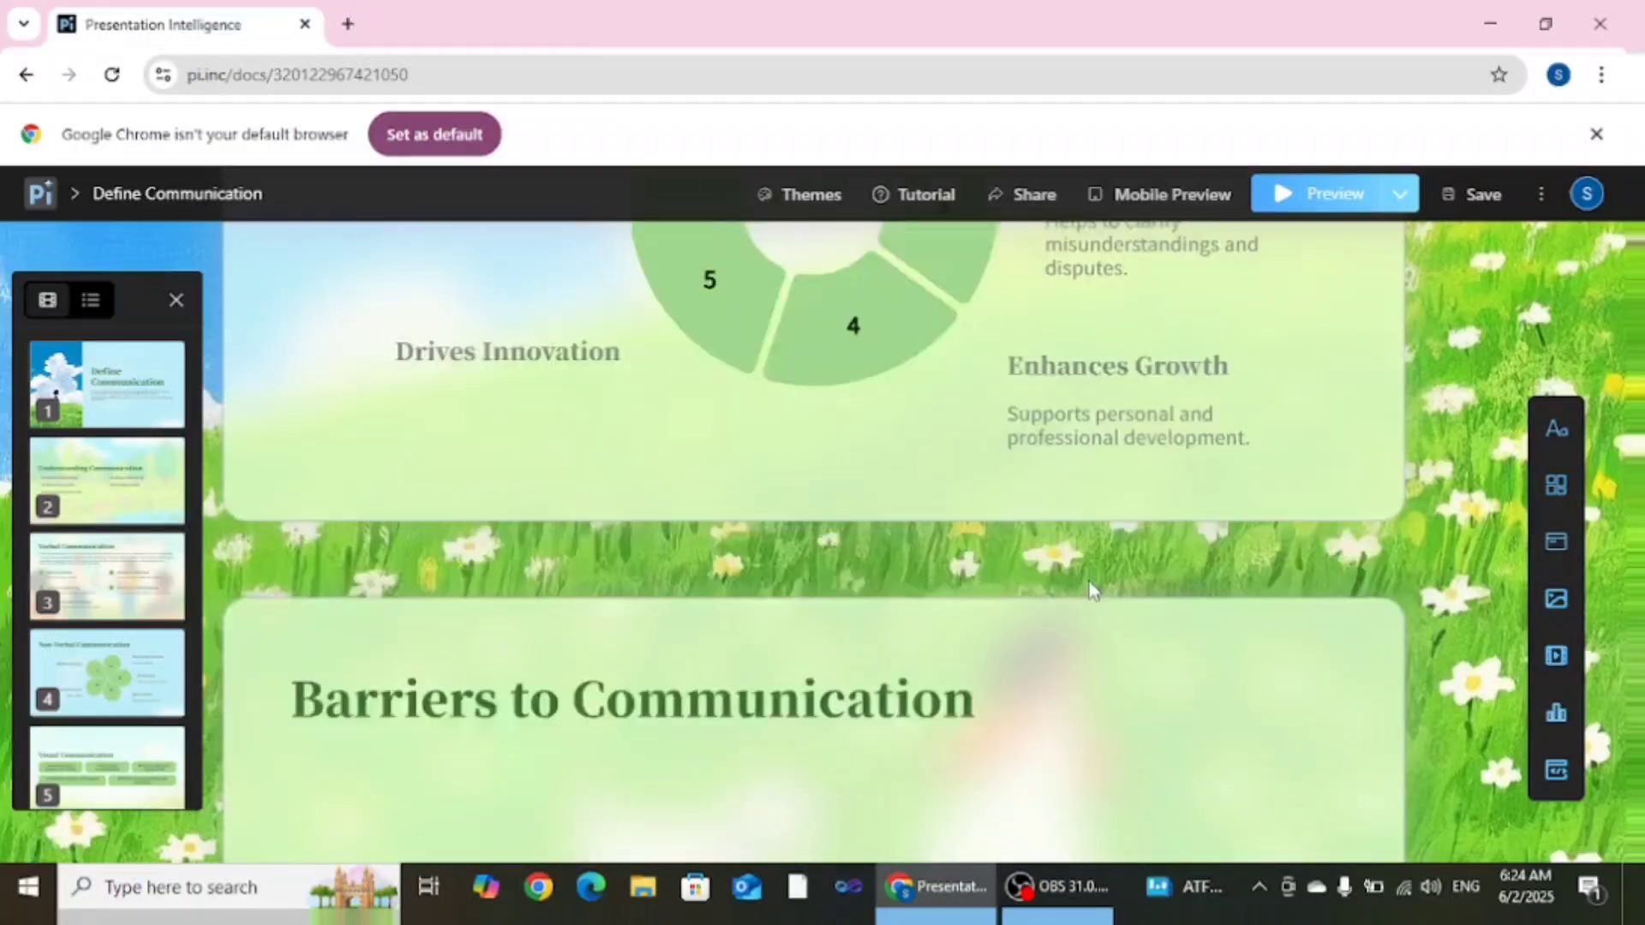
scroll(1088, 582, "up", 10)
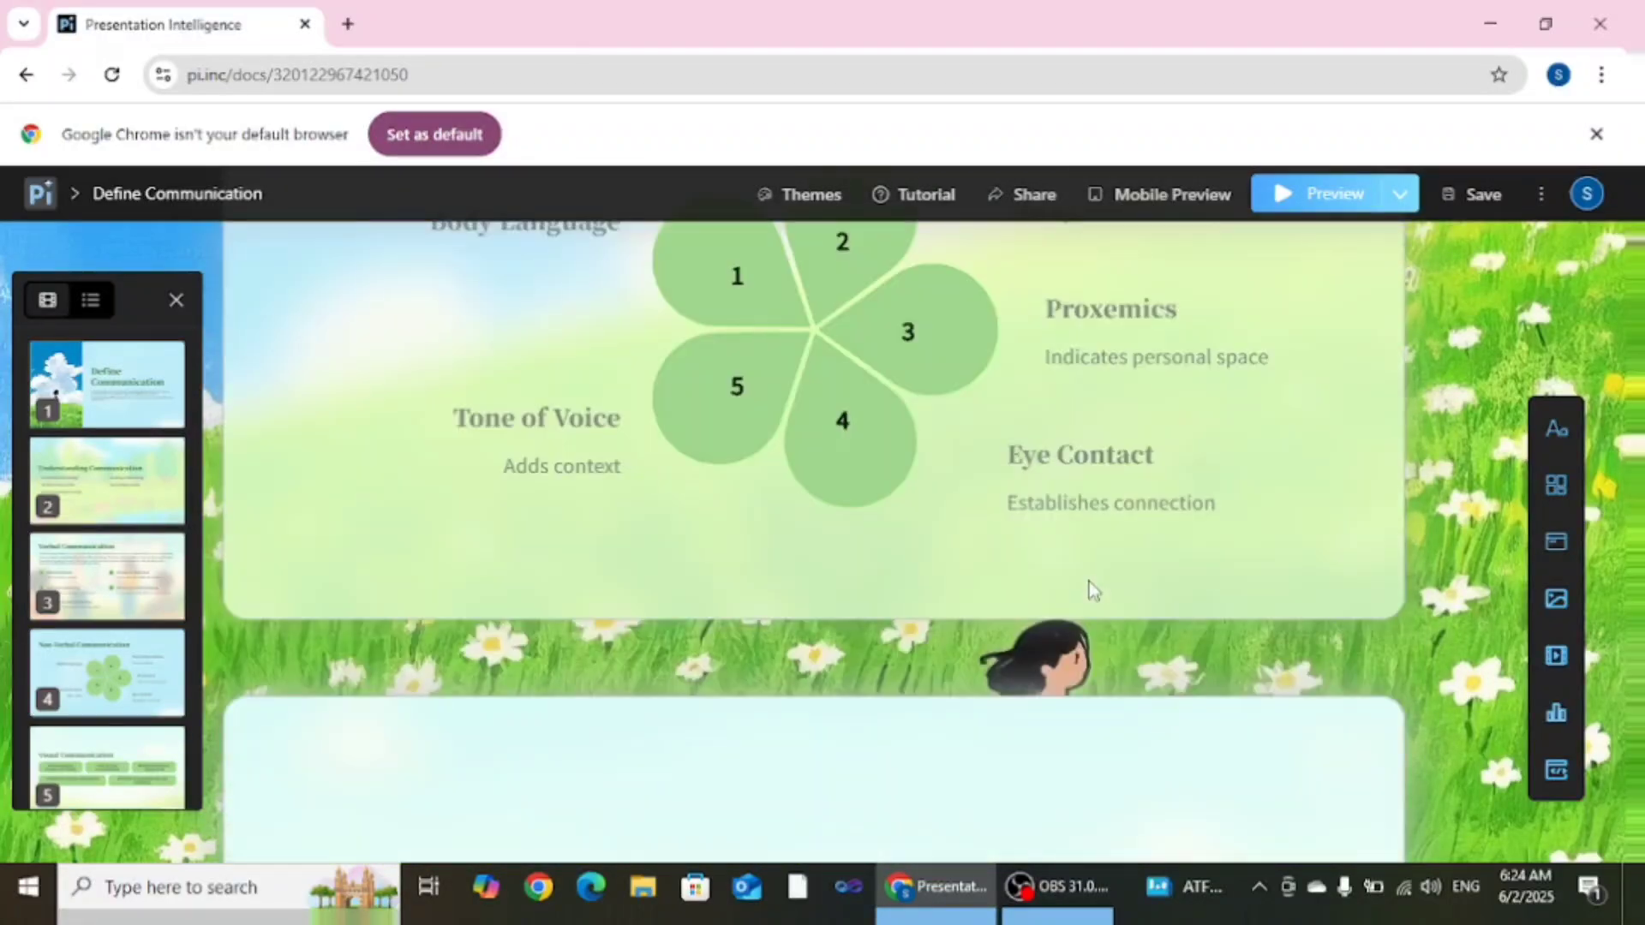
scroll(1087, 581, "up", 10)
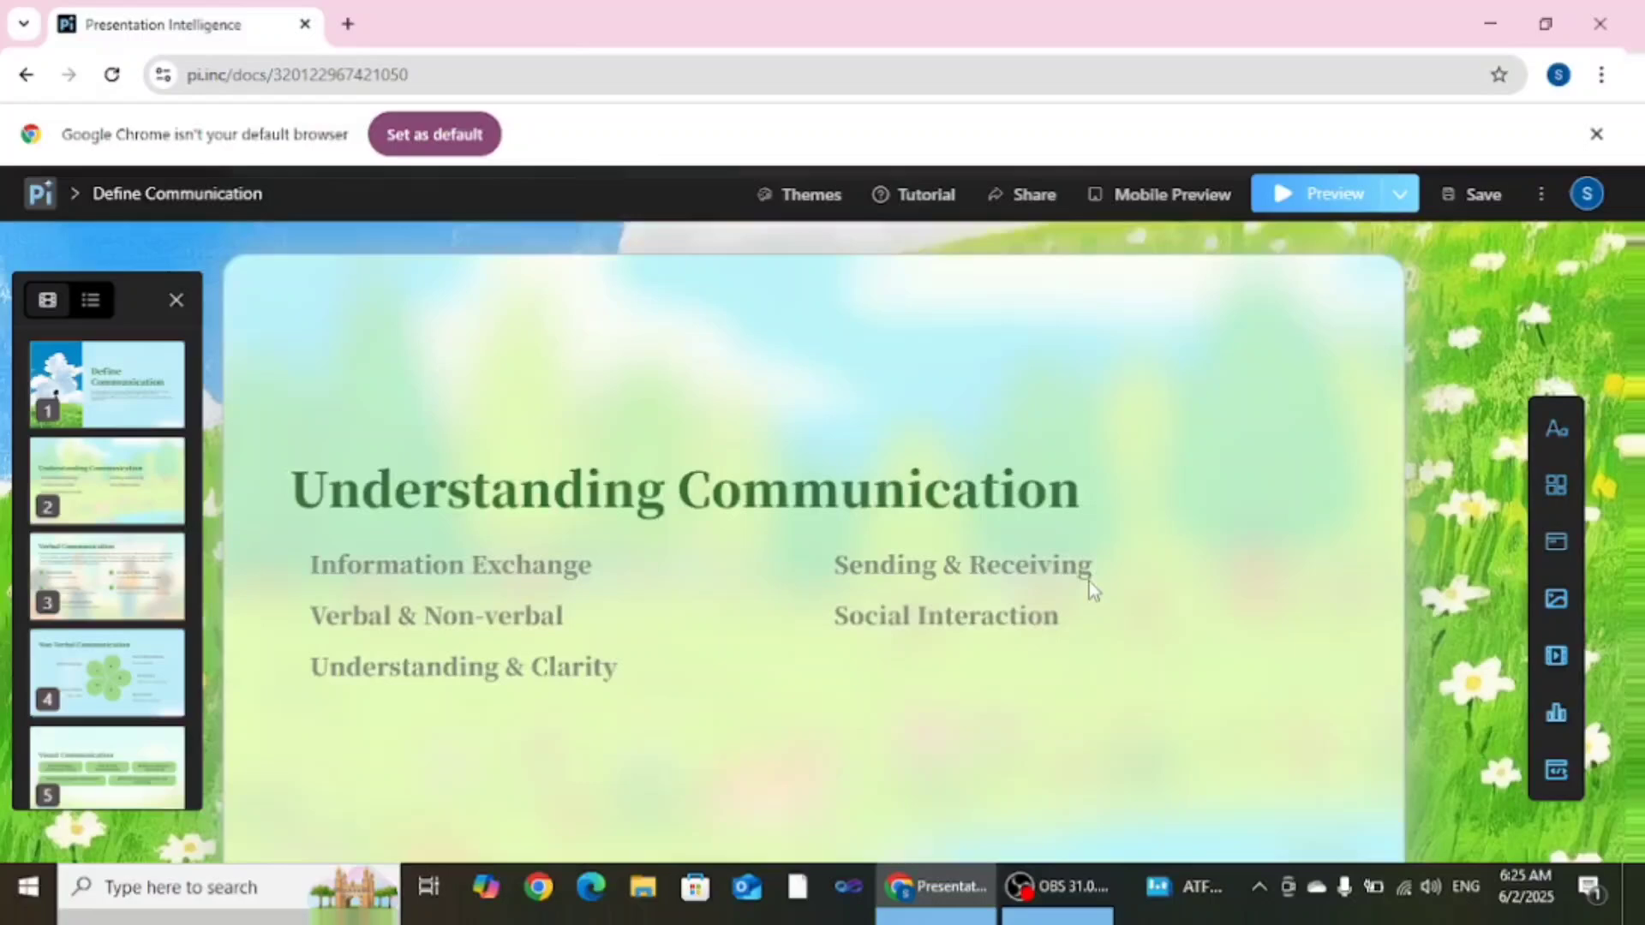
scroll(1088, 581, "up", 4)
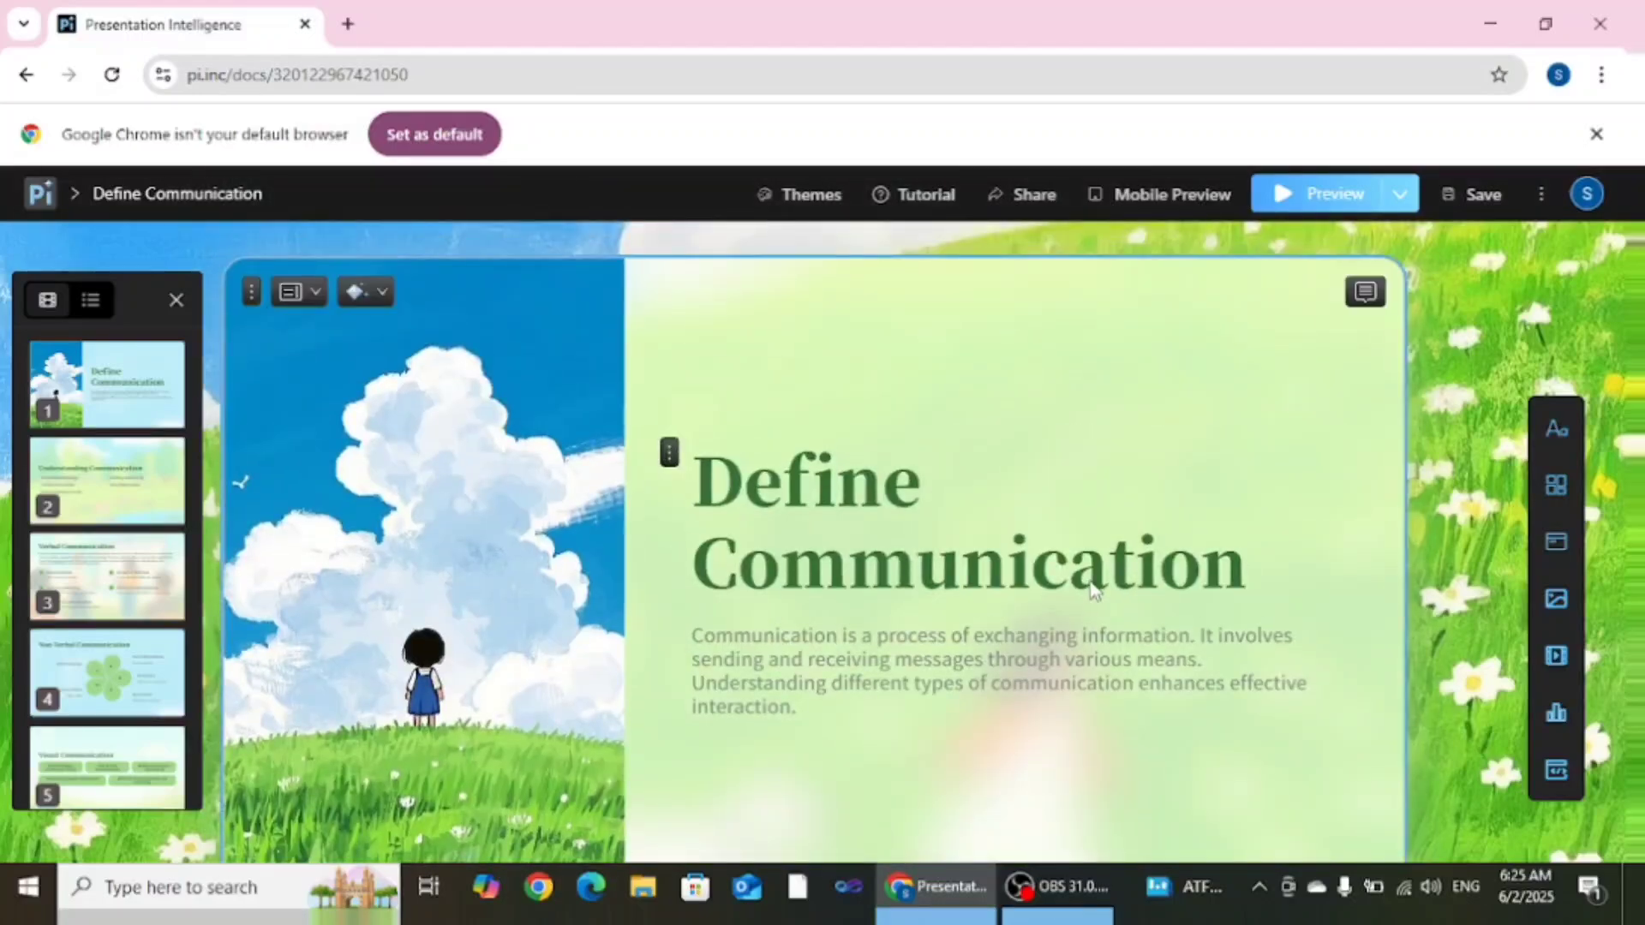
scroll(1090, 580, "down", 2)
scroll(1096, 589, "down", 5)
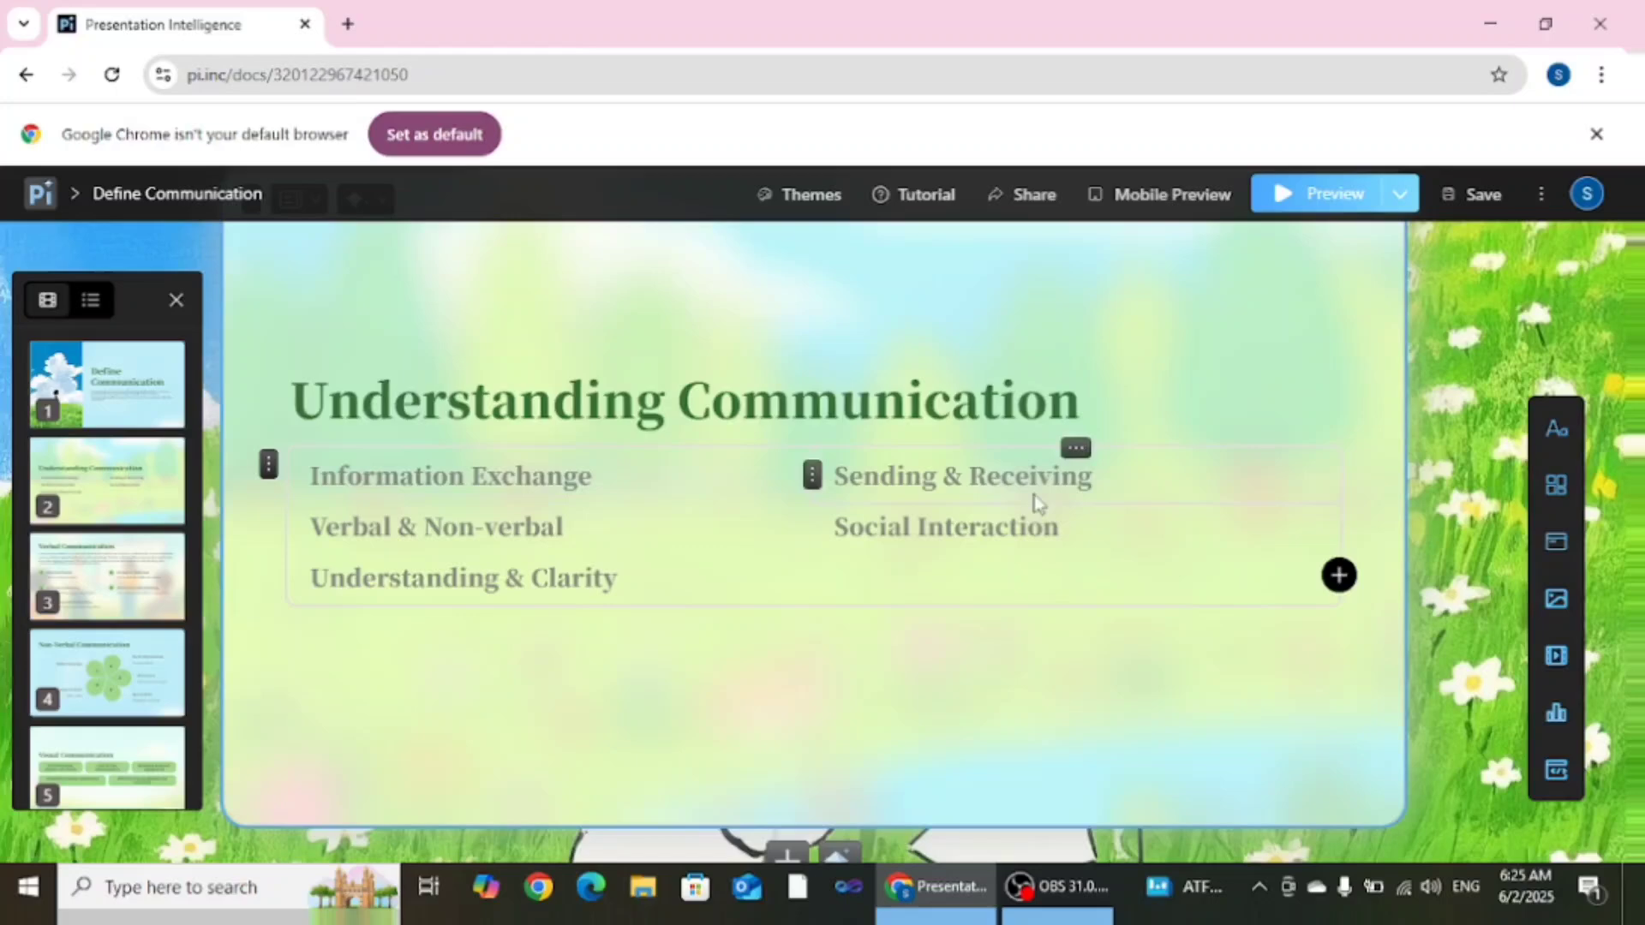
scroll(1039, 587, "down", 5)
scroll(1039, 587, "down", 10)
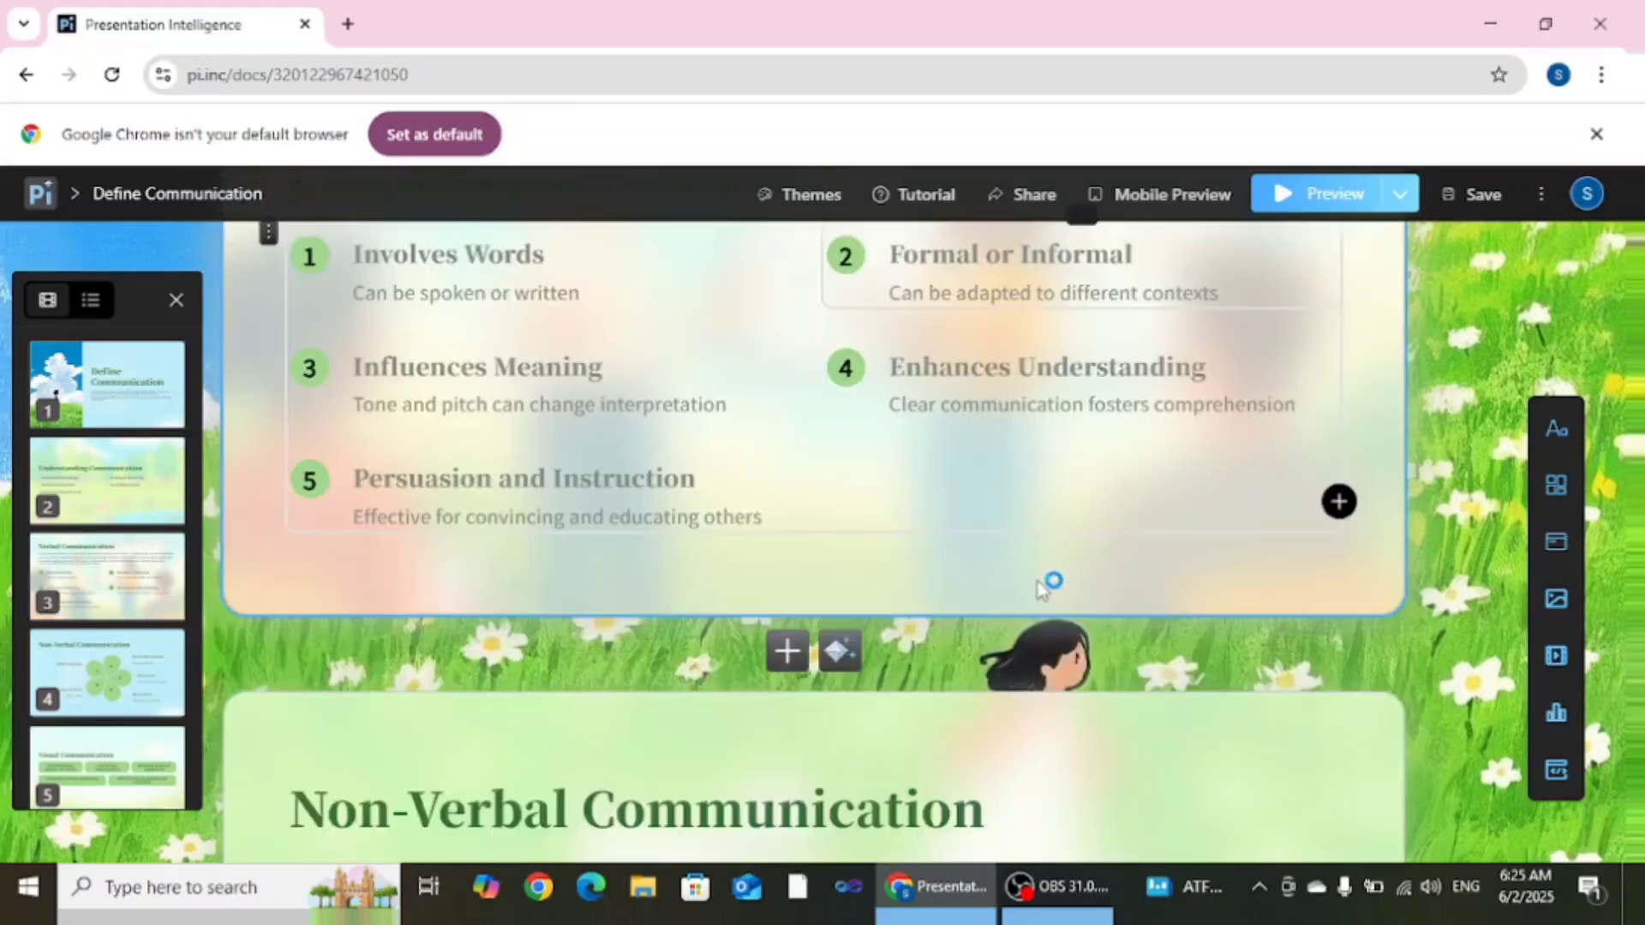
scroll(1043, 588, "down", 10)
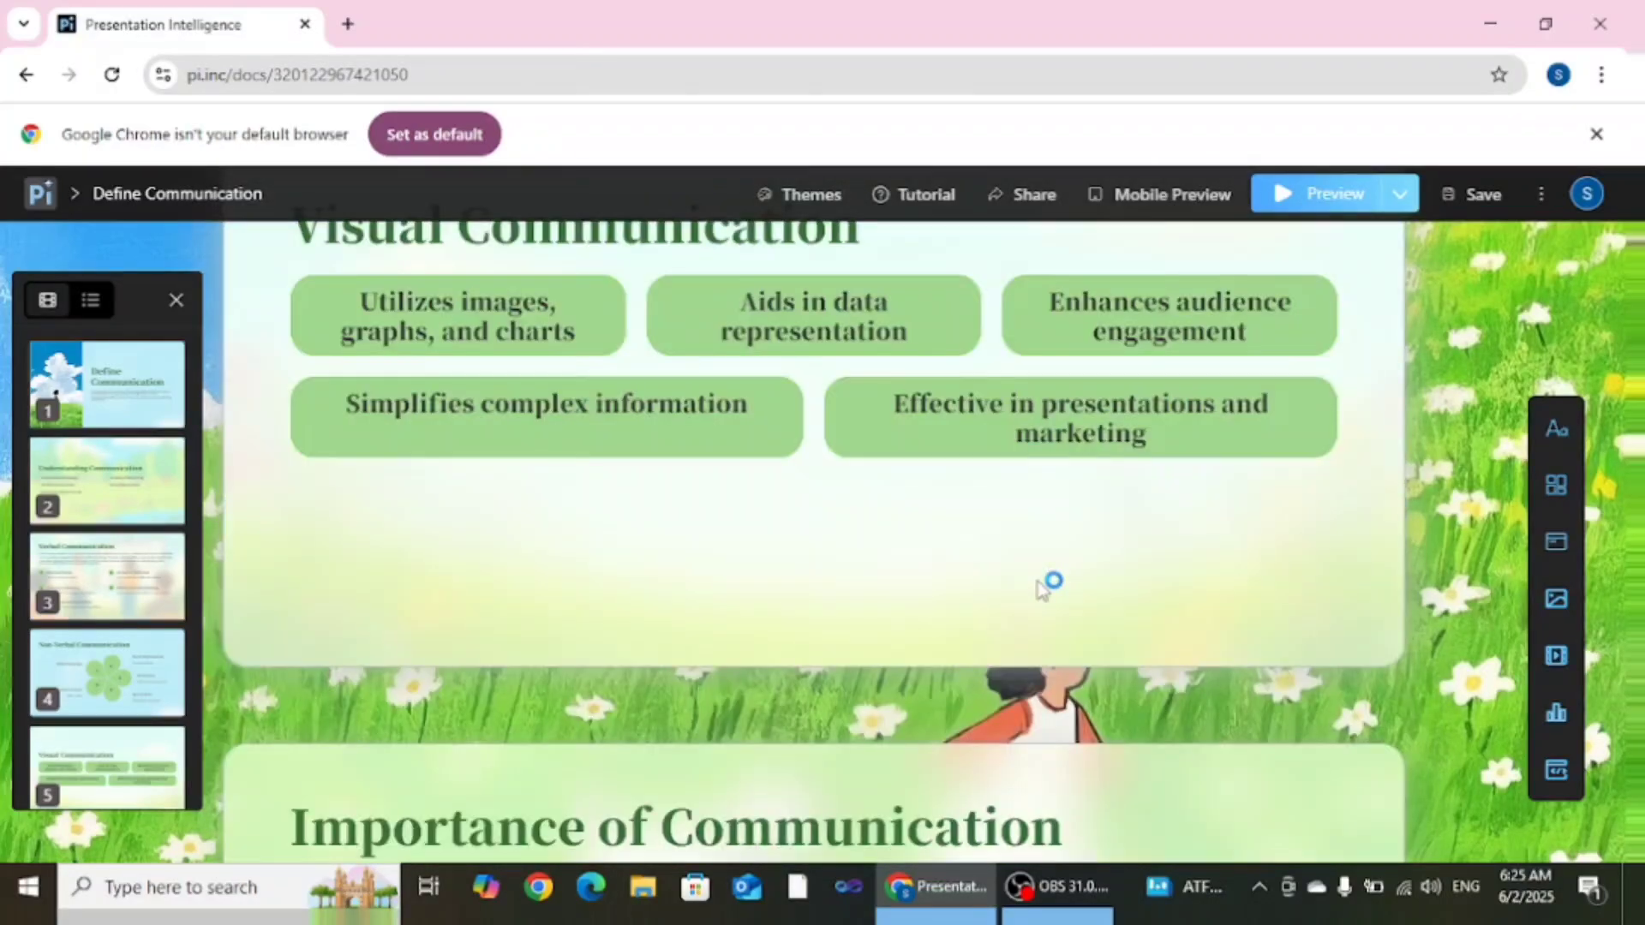
scroll(1043, 588, "down", 10)
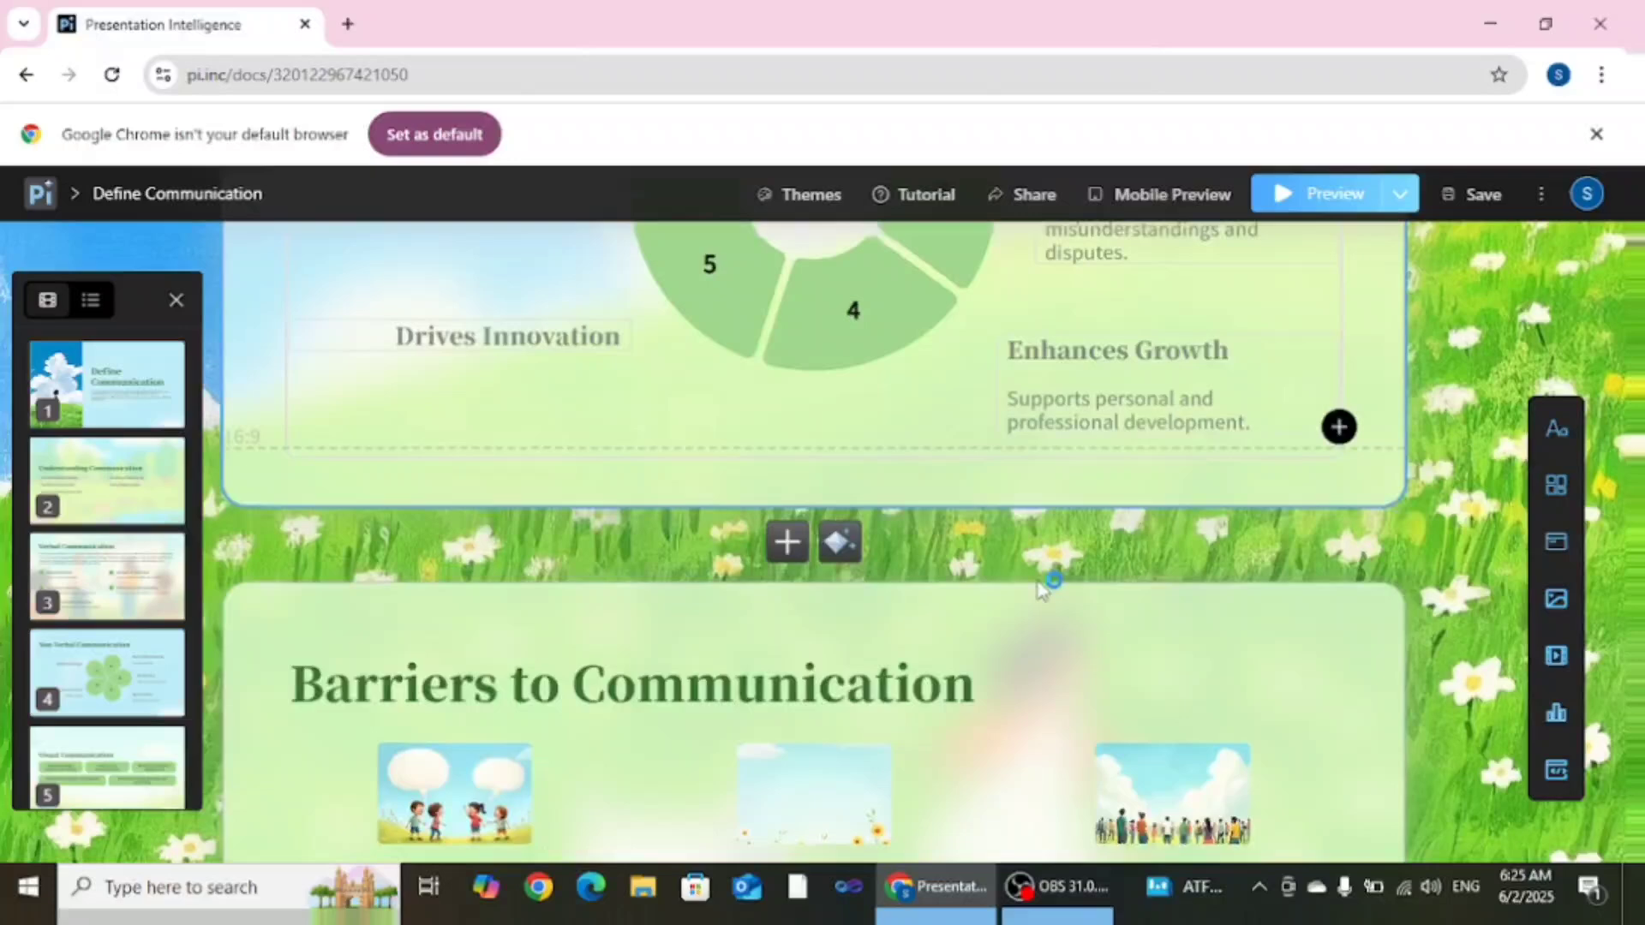
scroll(1041, 586, "down", 10)
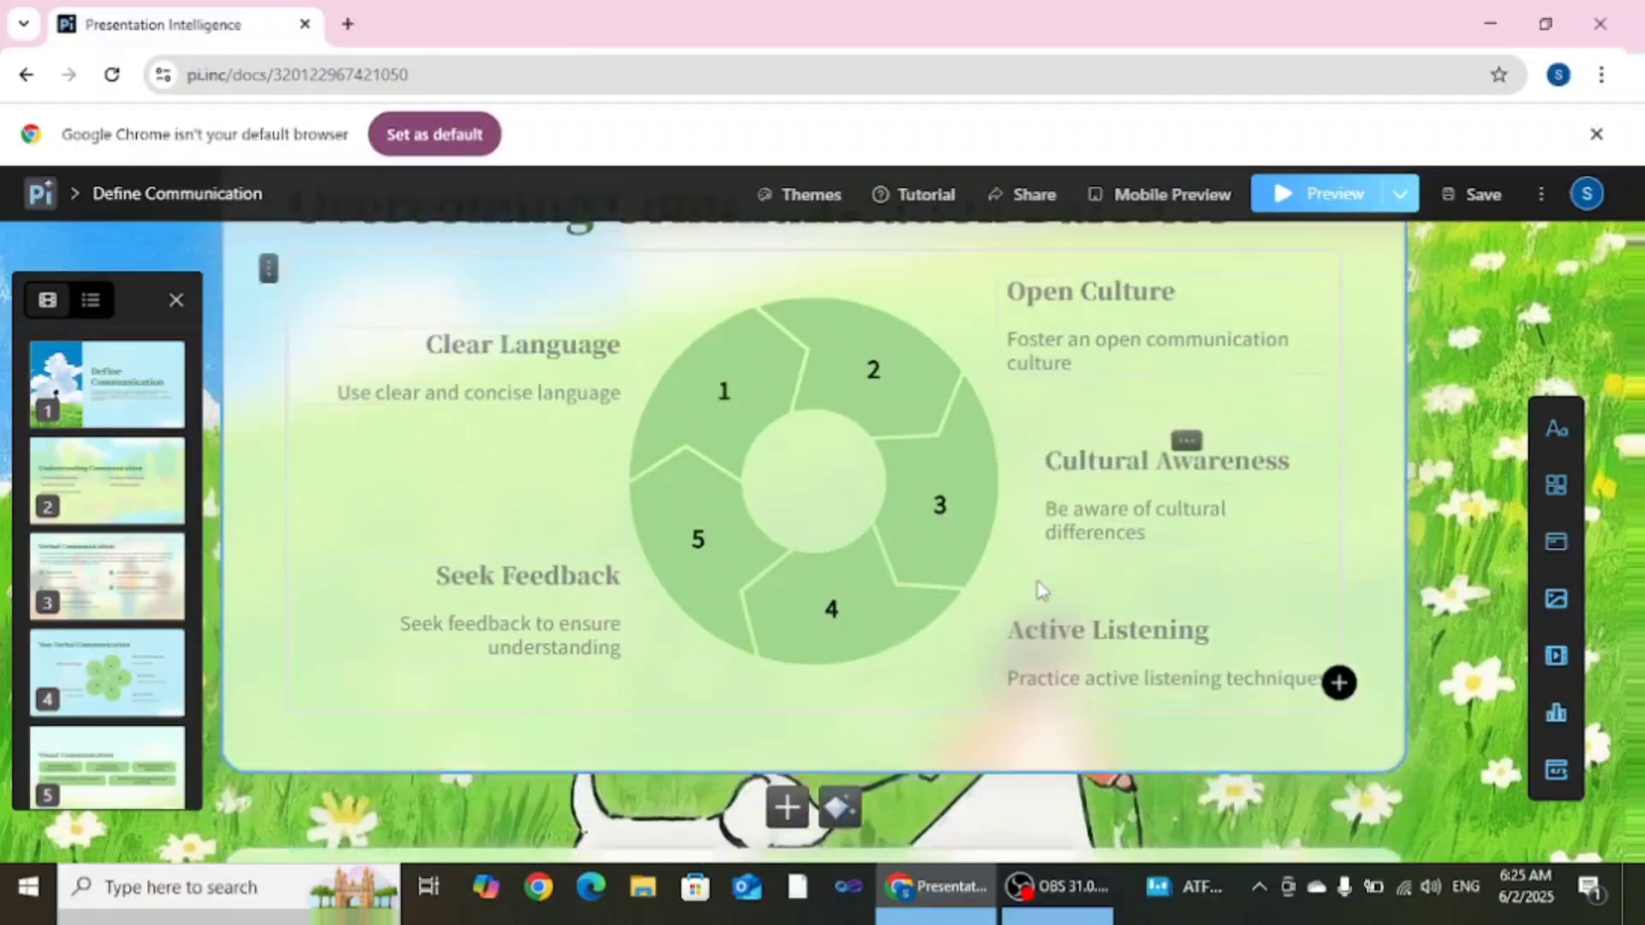
scroll(1046, 614, "down", 10)
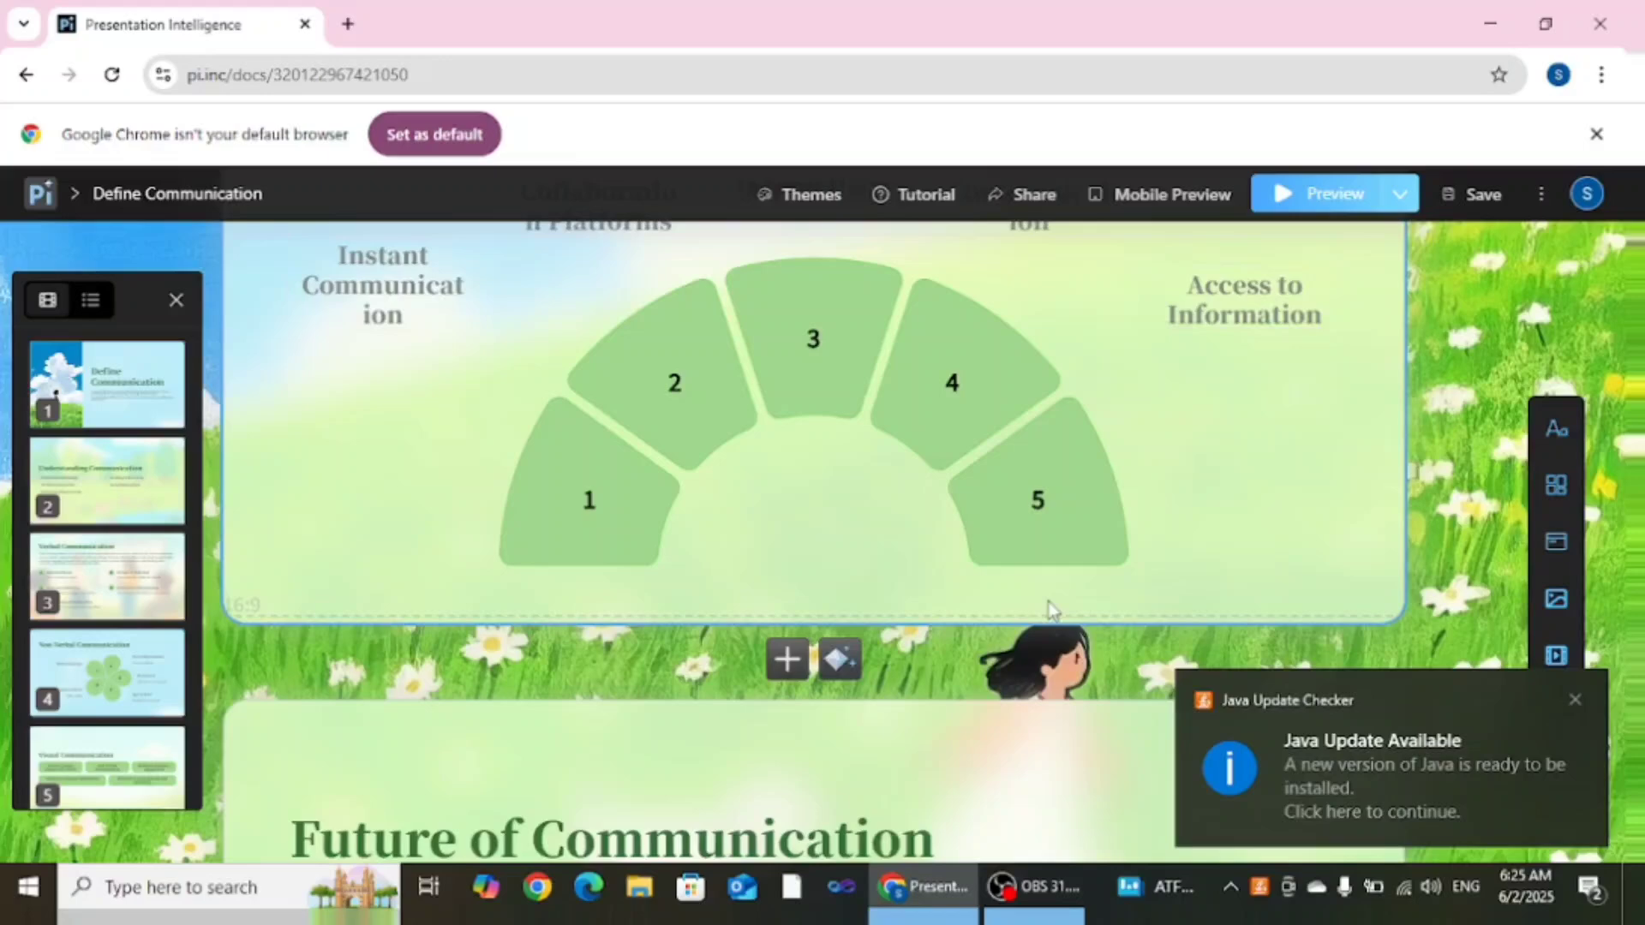
scroll(1045, 608, "up", 10)
scroll(1045, 604, "up", 10)
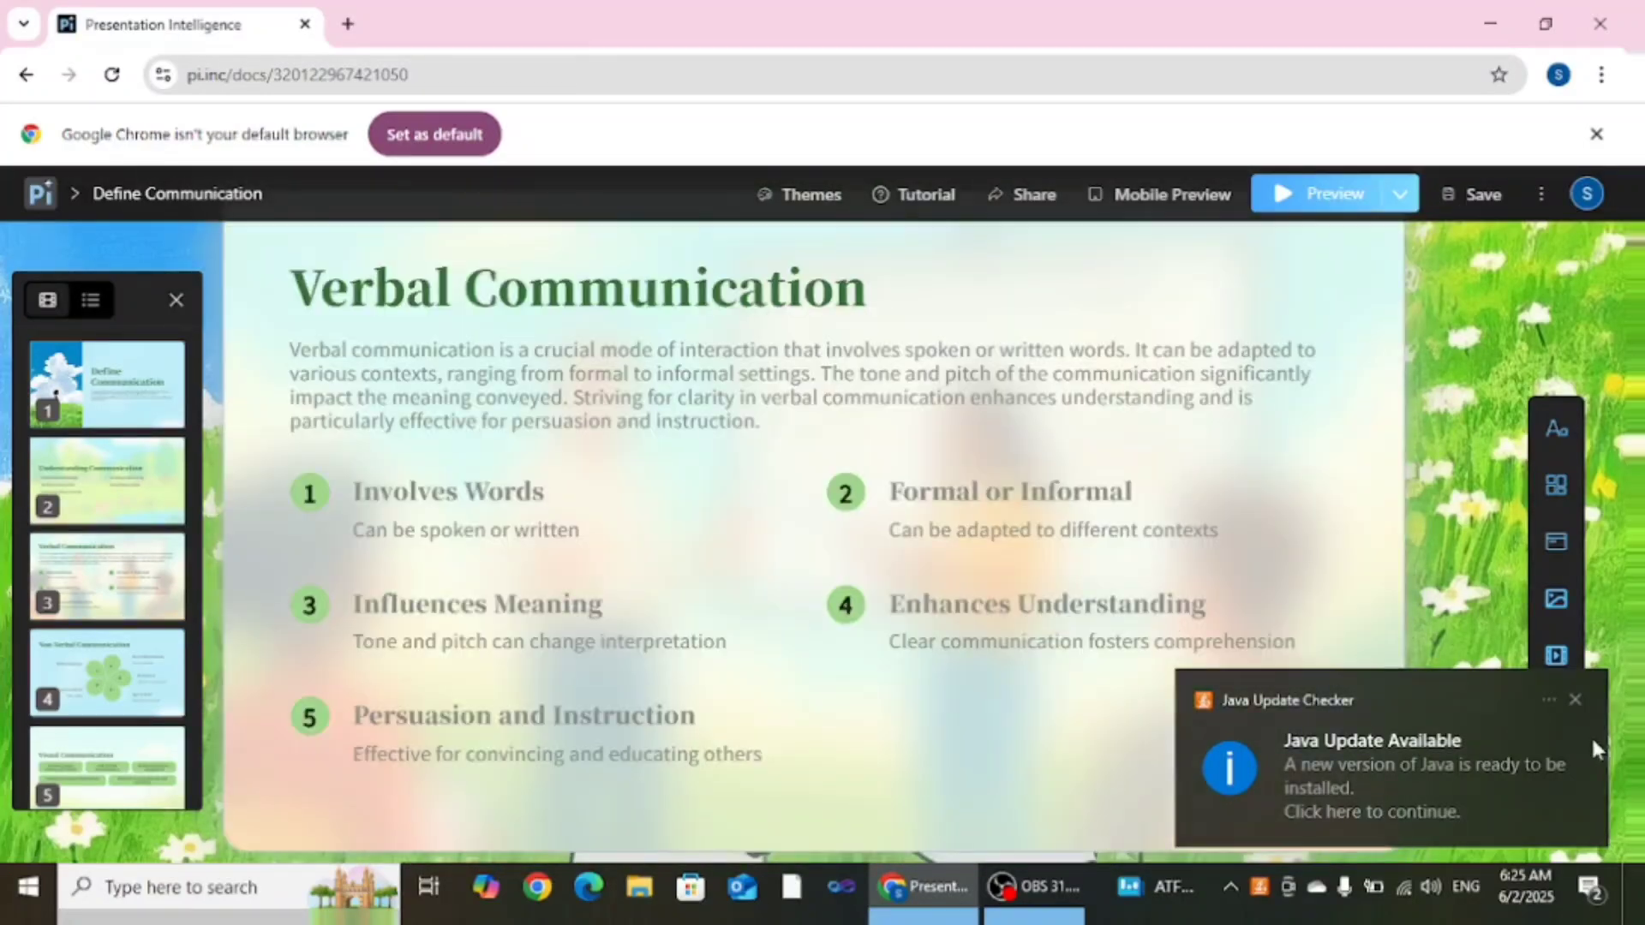
left_click(1574, 700)
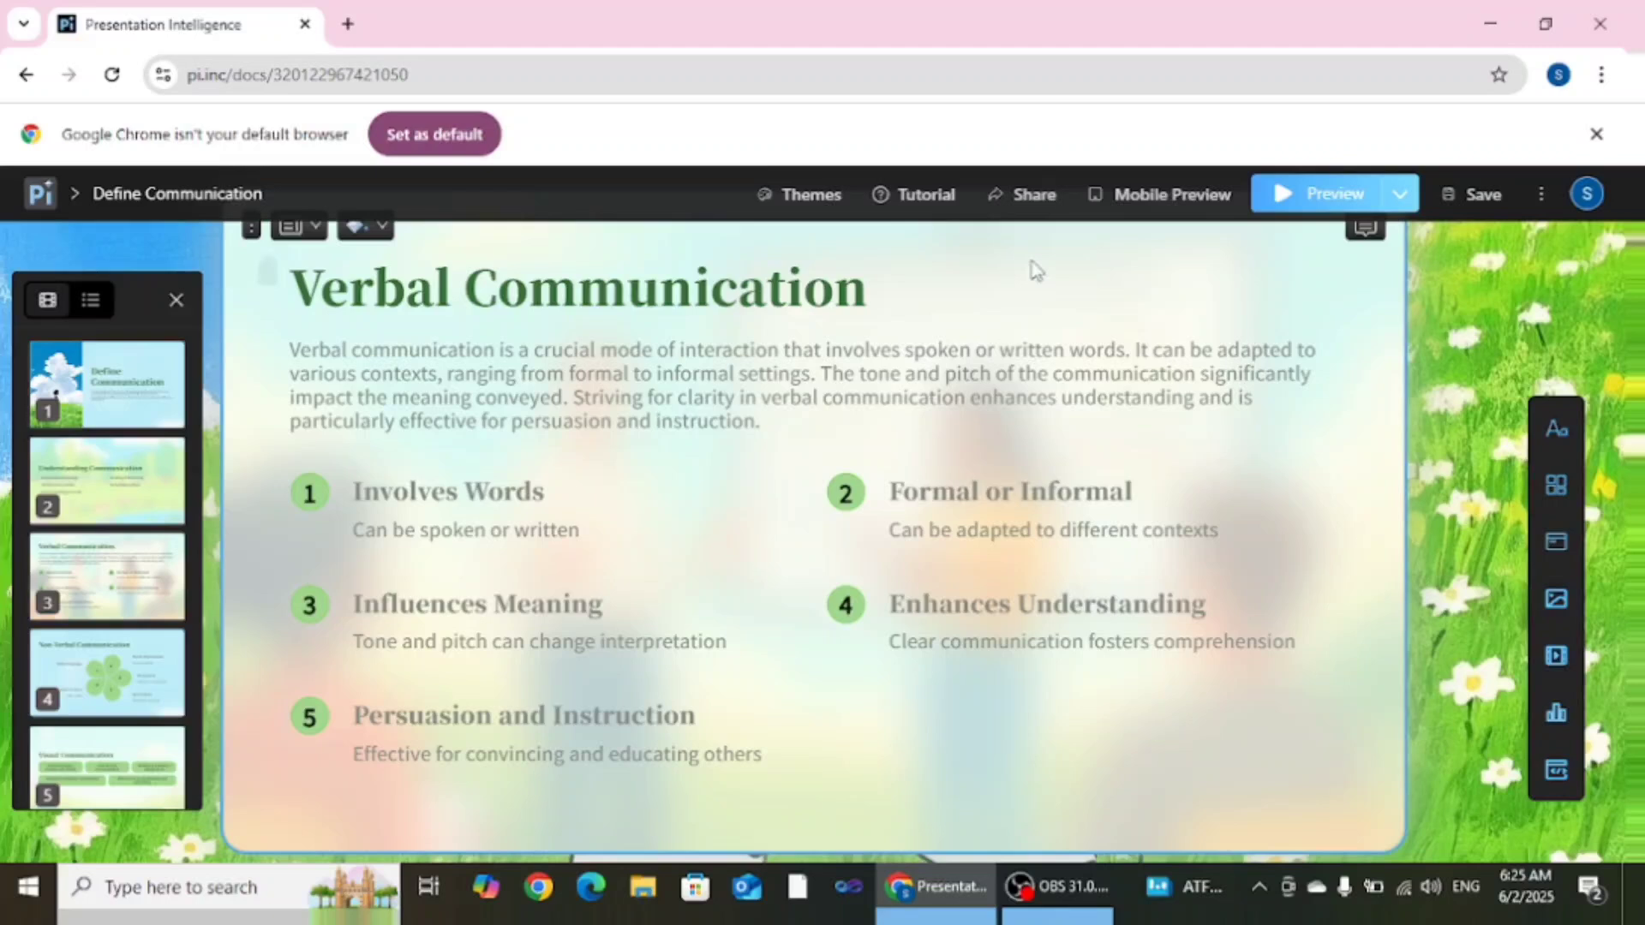
Bring up the Share dialog's export choices: PDF, PowerPoint, PNG and JPEG Long Image
left_click(1023, 196)
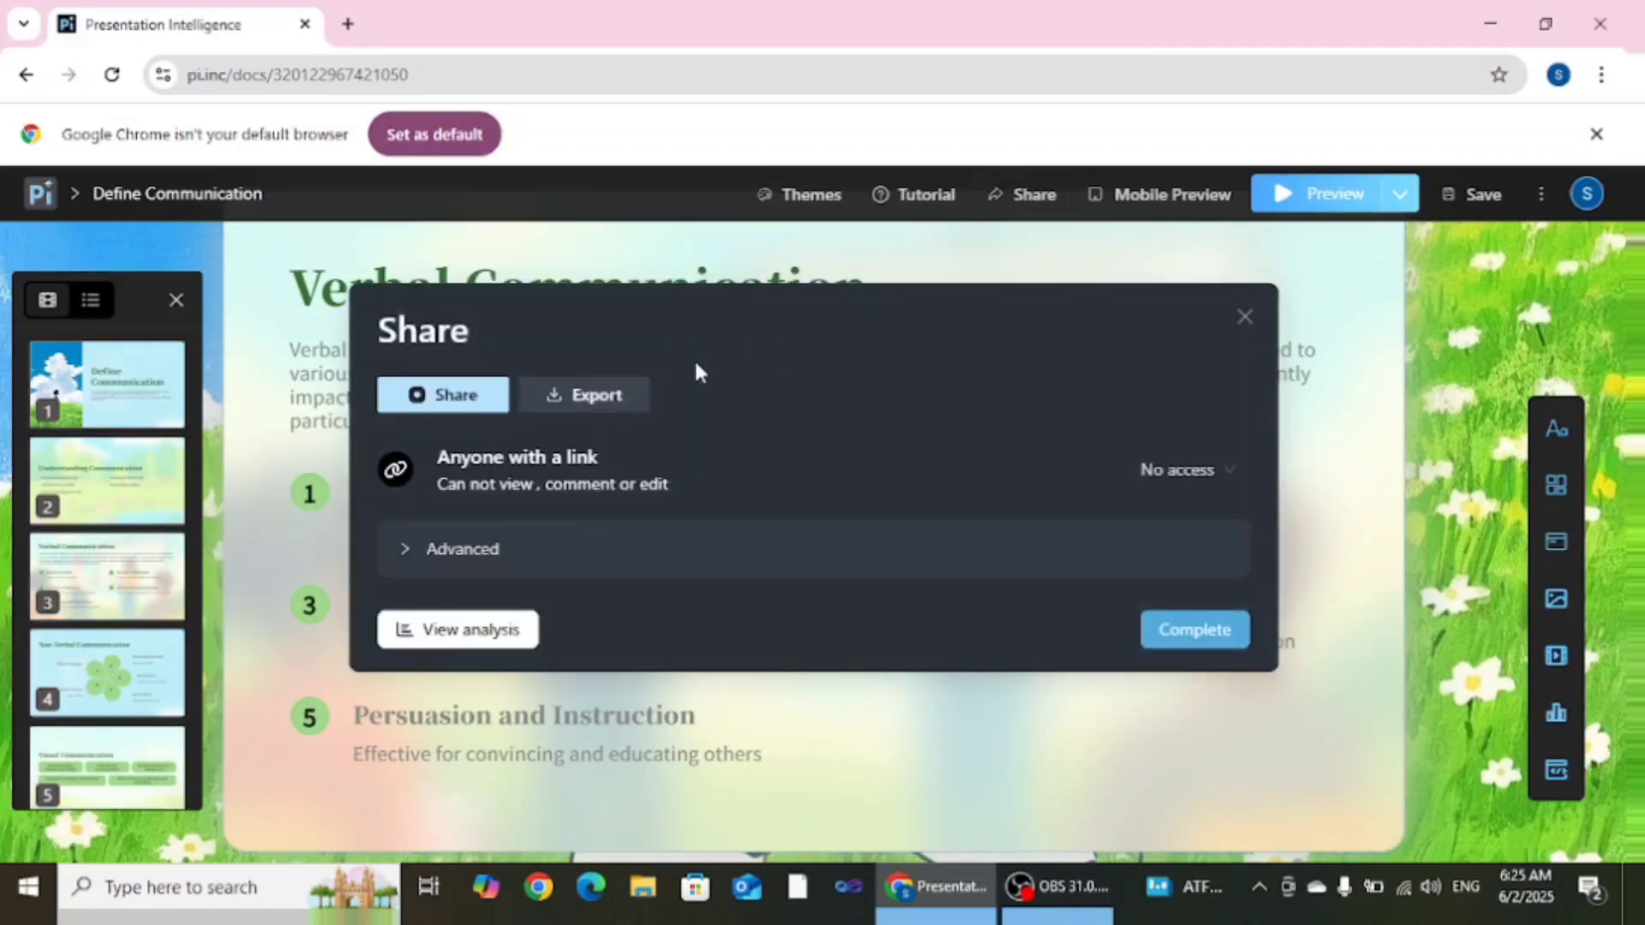
left_click(627, 407)
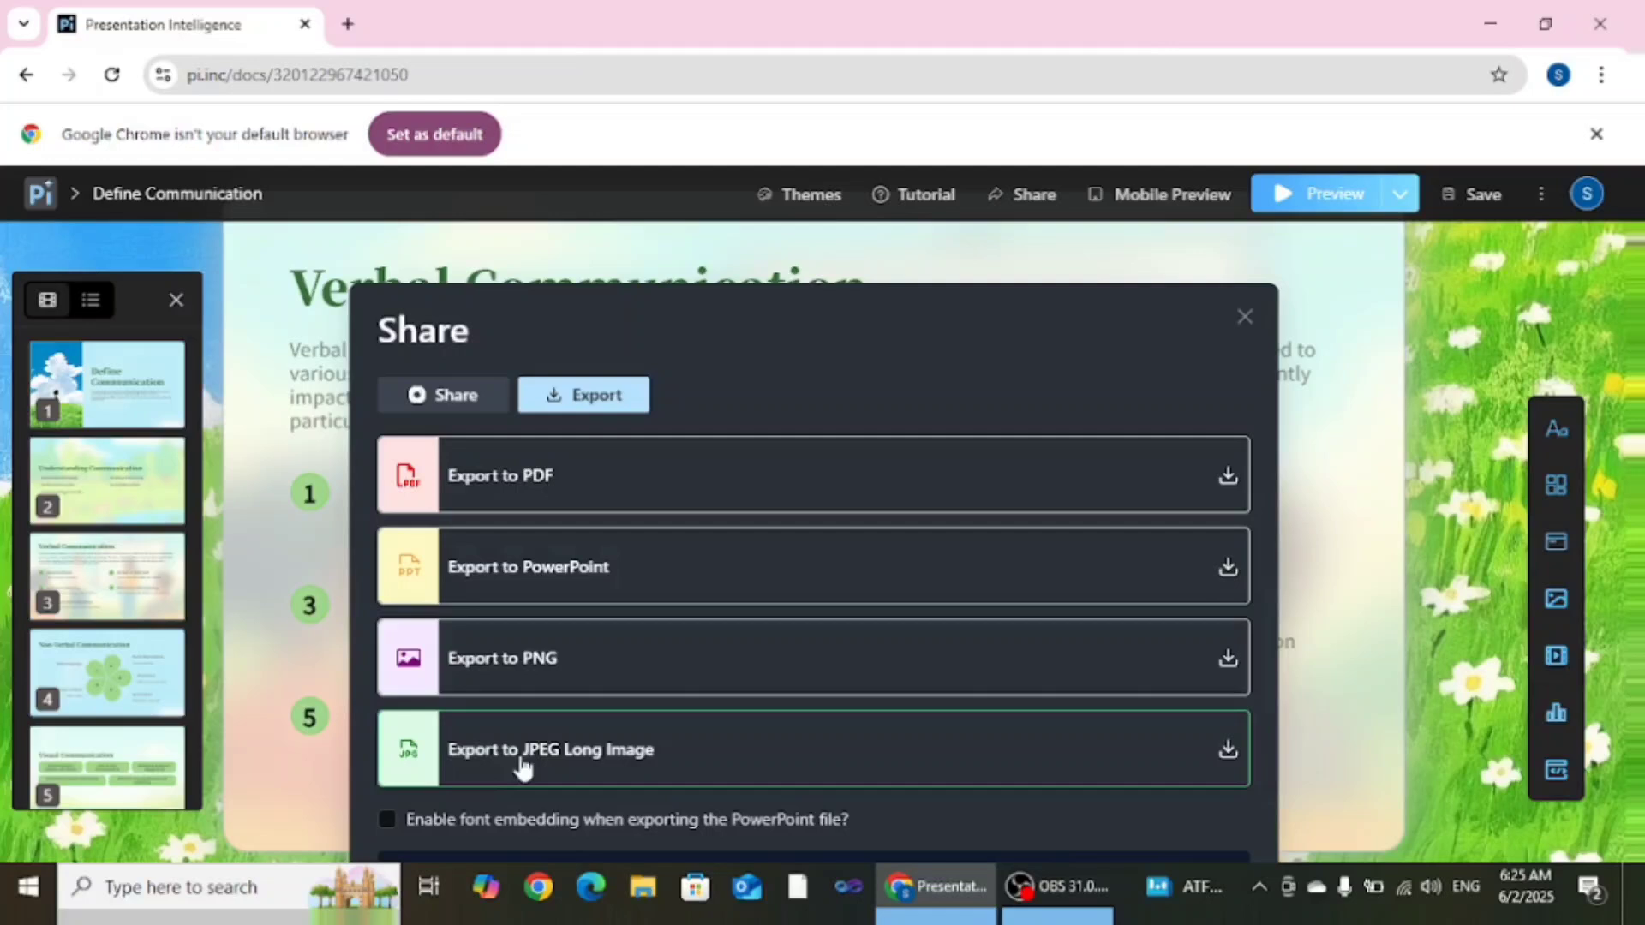
scroll(745, 734, "down", 2)
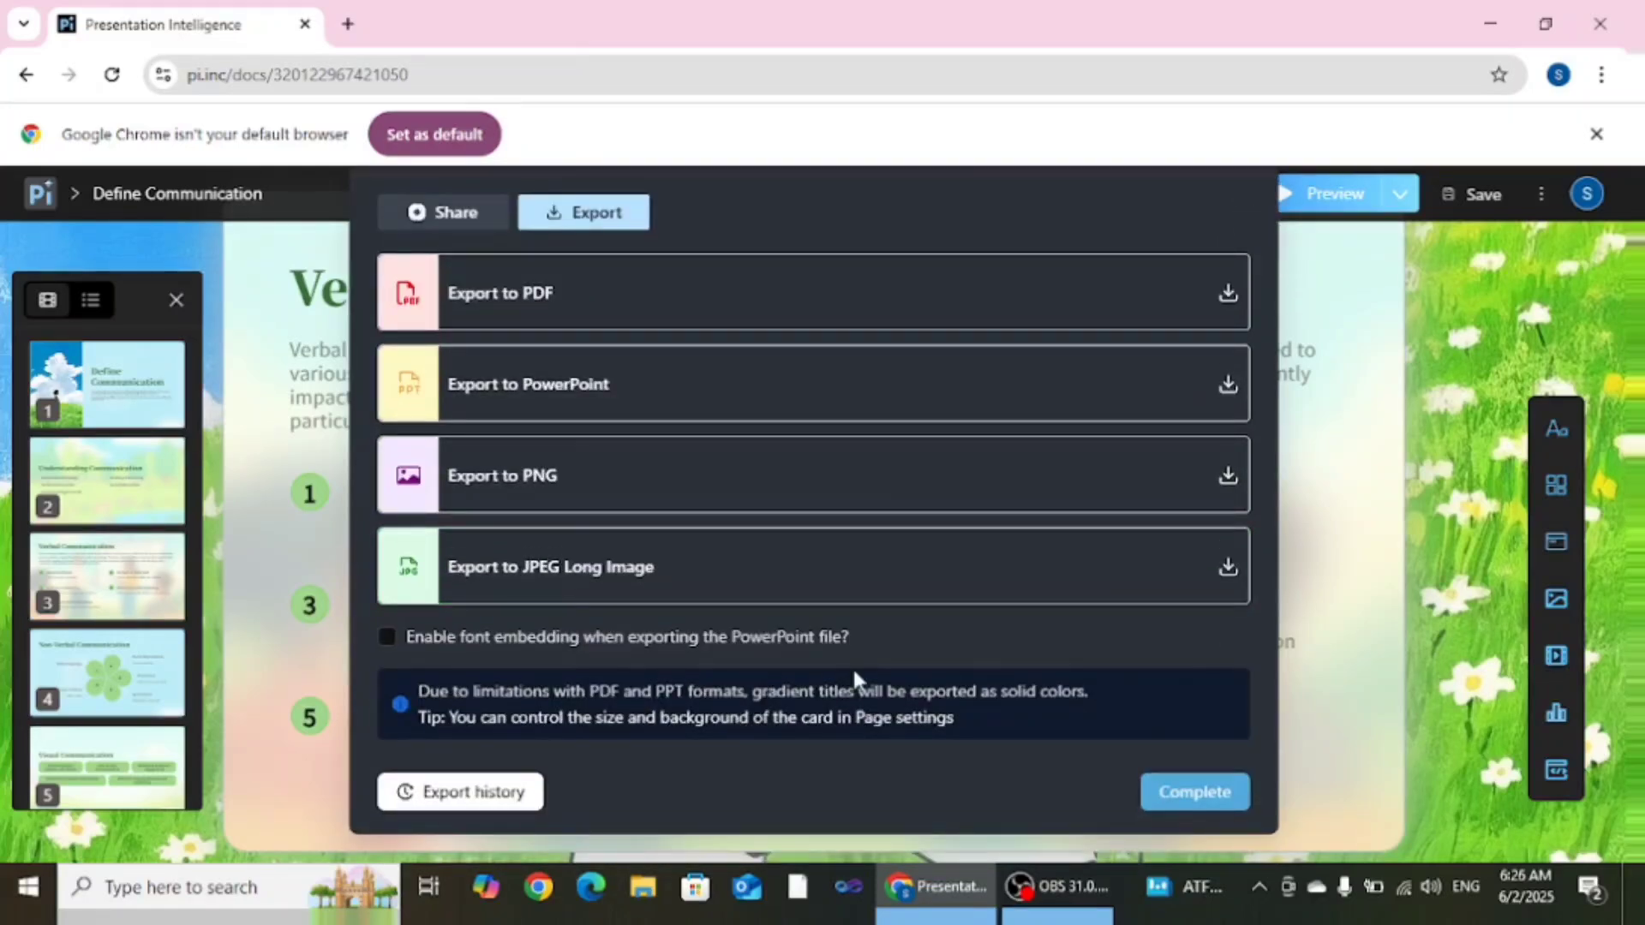
scroll(852, 665, "up", 2)
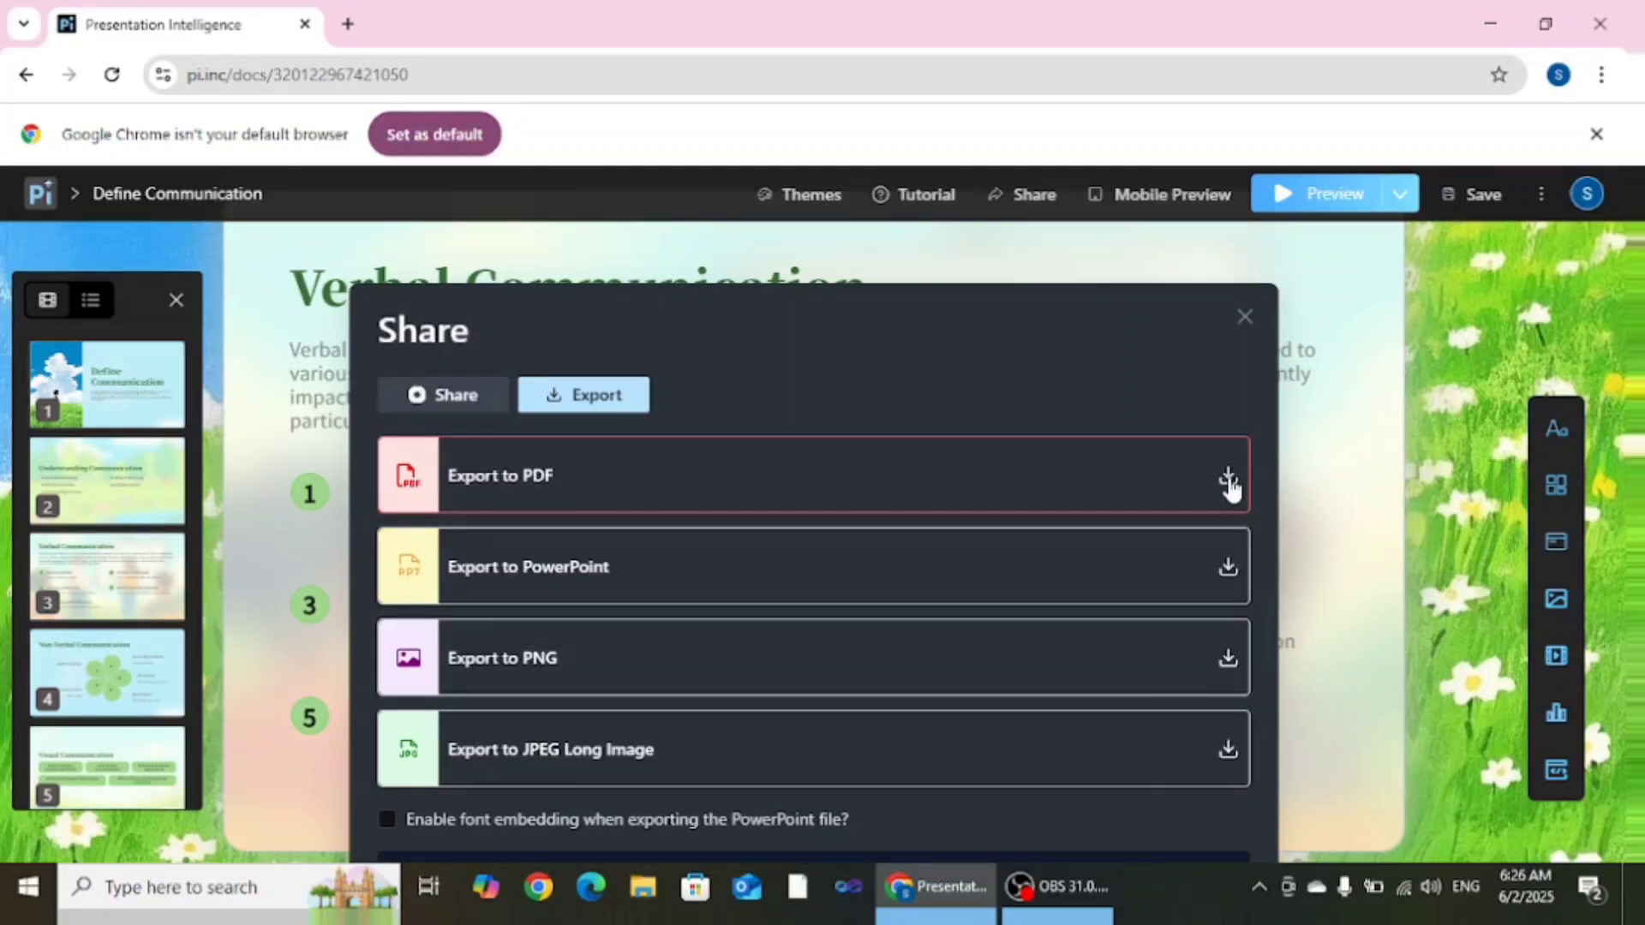
Export the deck to PDF as Define Communication.pdf and show it in its folder
left_click(1228, 475)
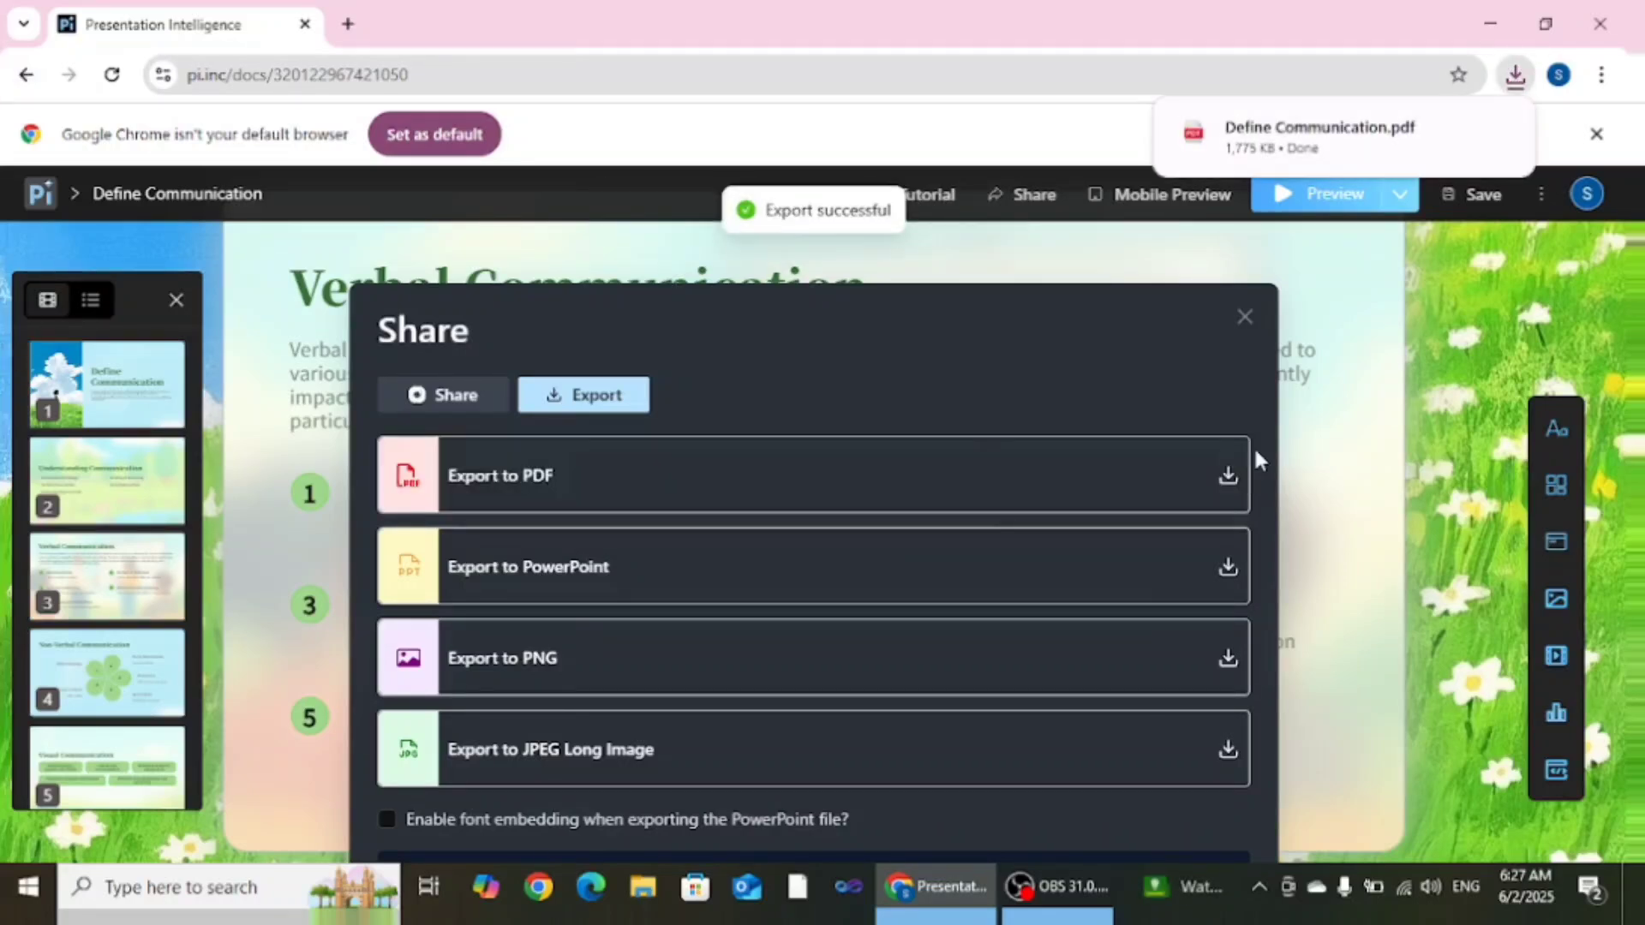
mouse_move(1458, 137)
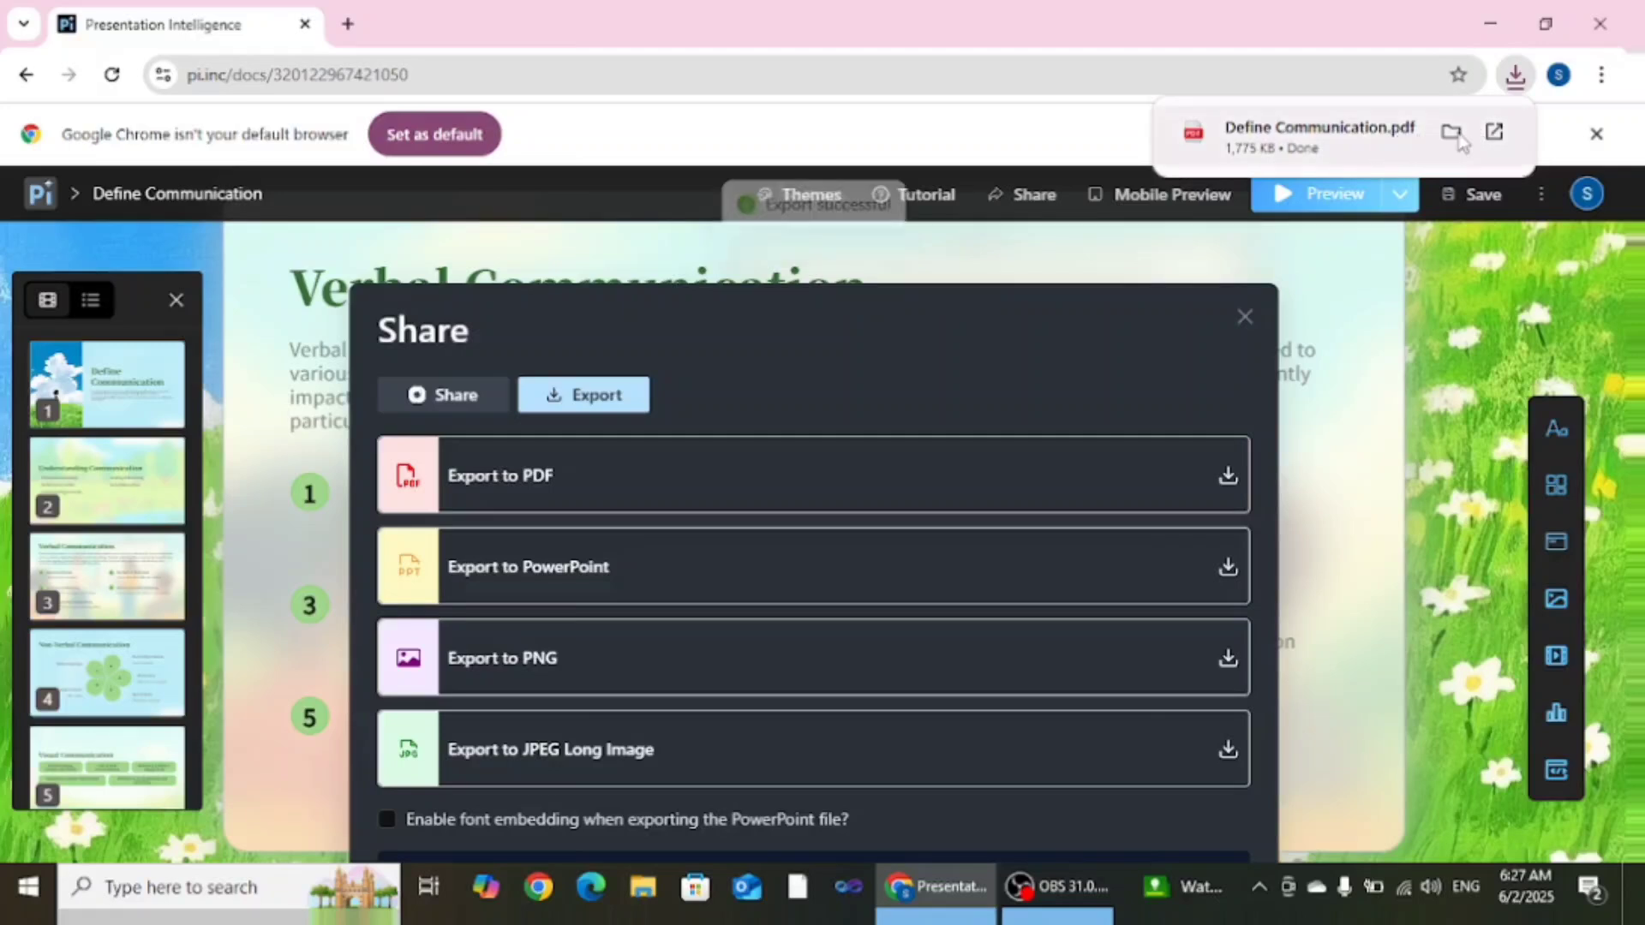
left_click(1451, 132)
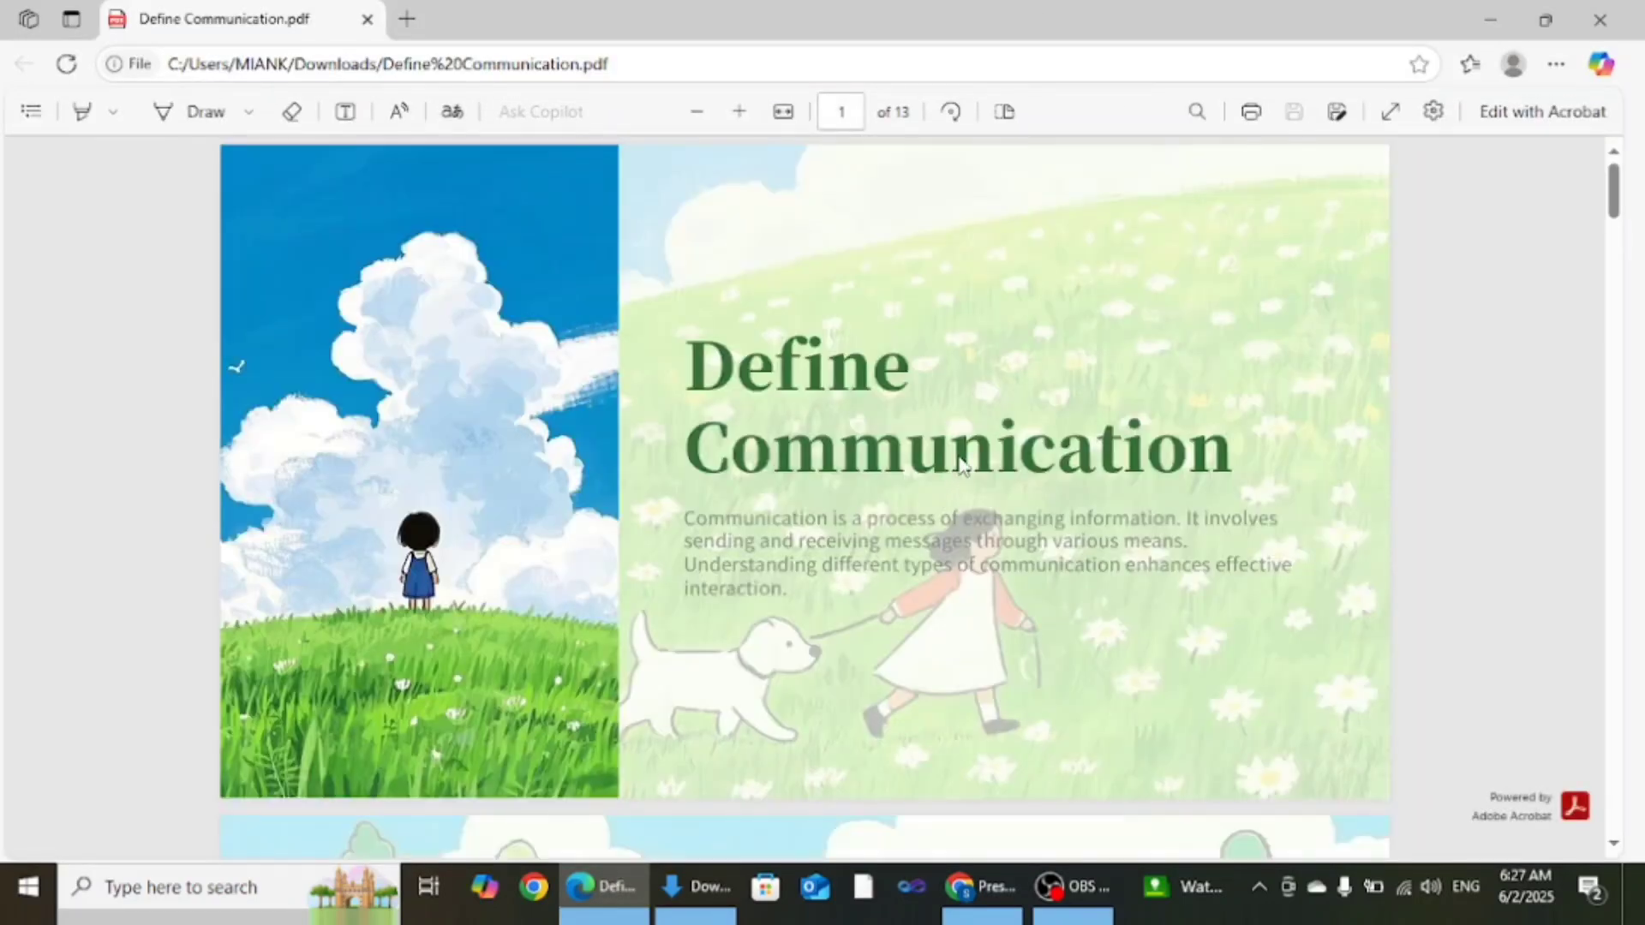
Scroll through the 13-page Define Communication.pdf in Edge down to Future of Communication
scroll(959, 455, "down", 3)
scroll(959, 455, "down", 5)
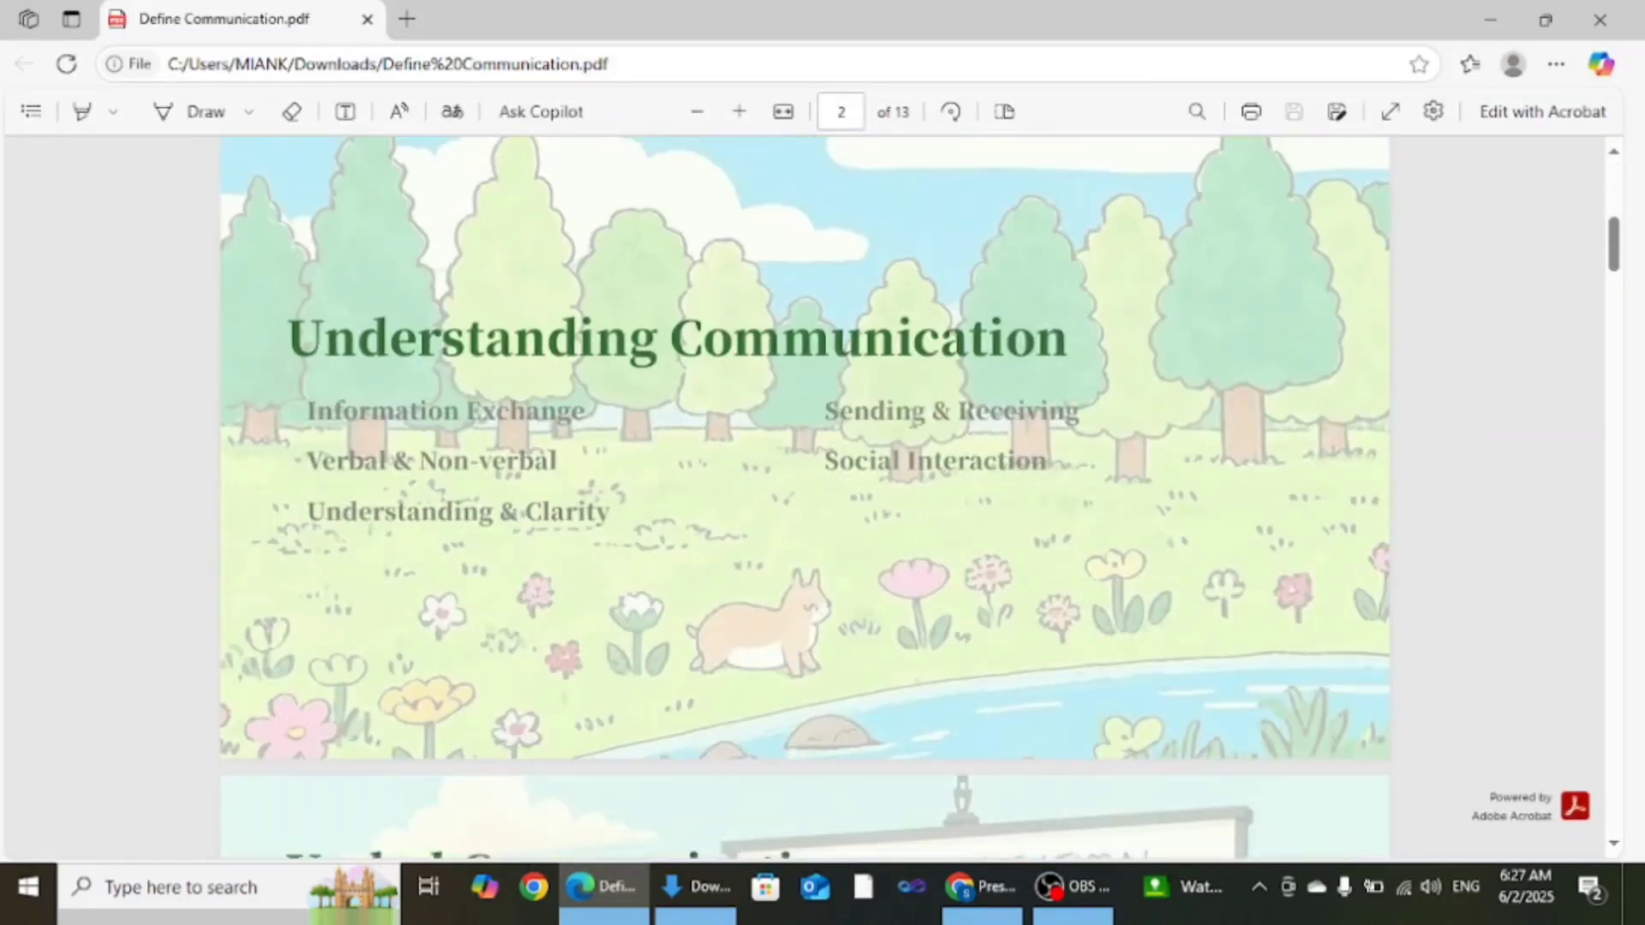
scroll(935, 400, "down", 7)
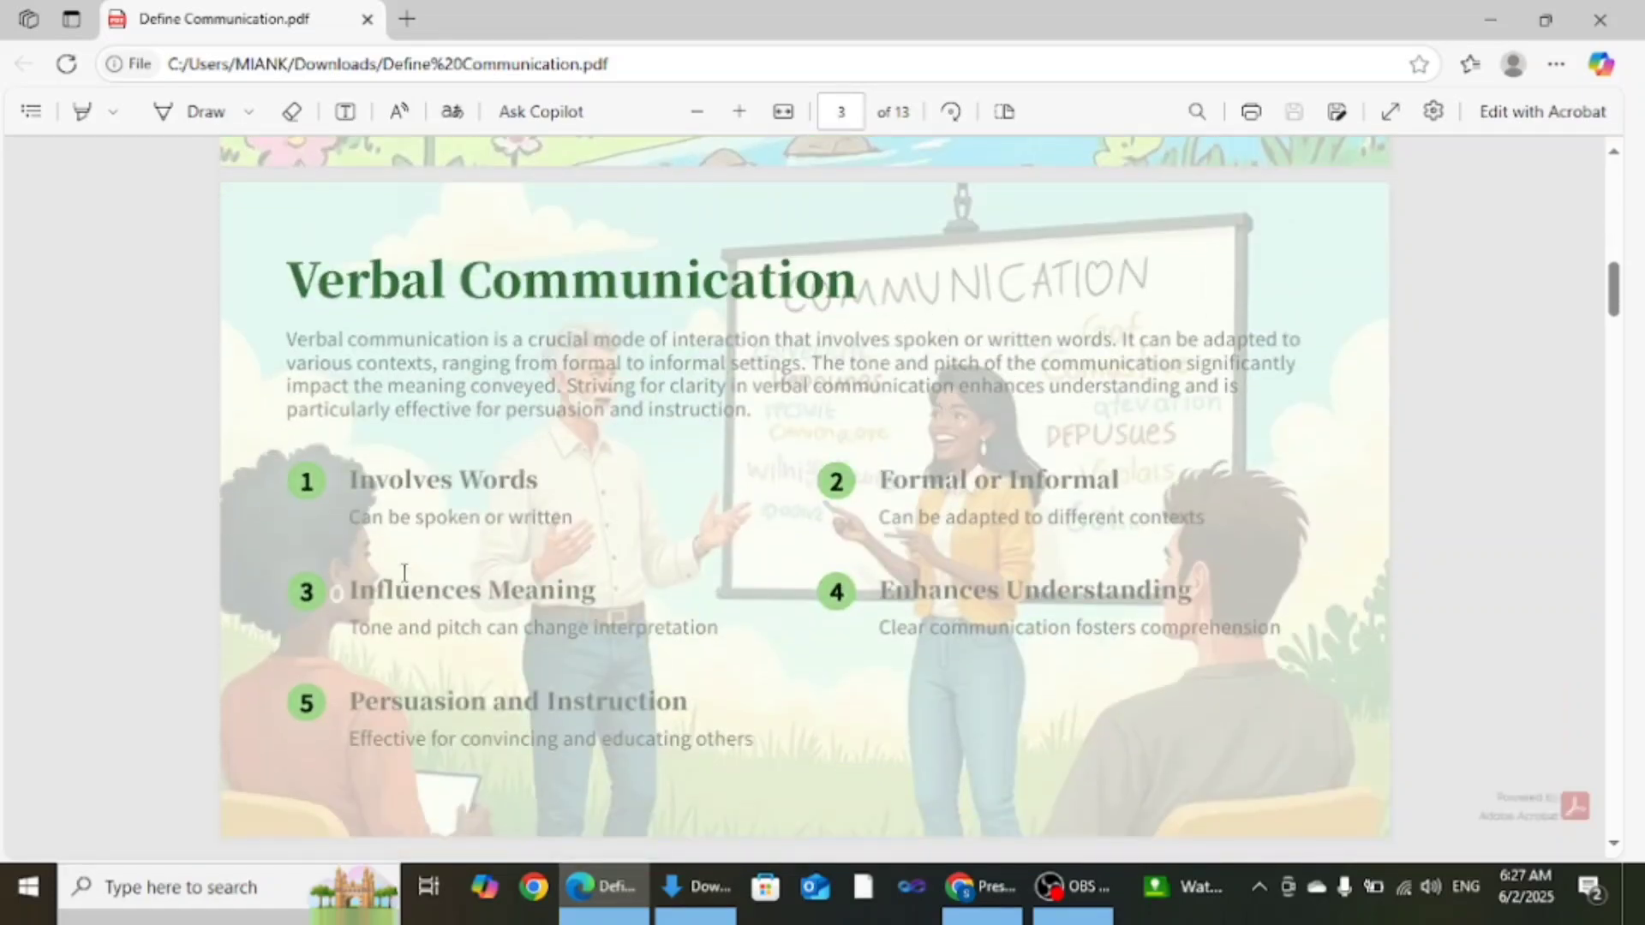
scroll(1138, 653, "down", 8)
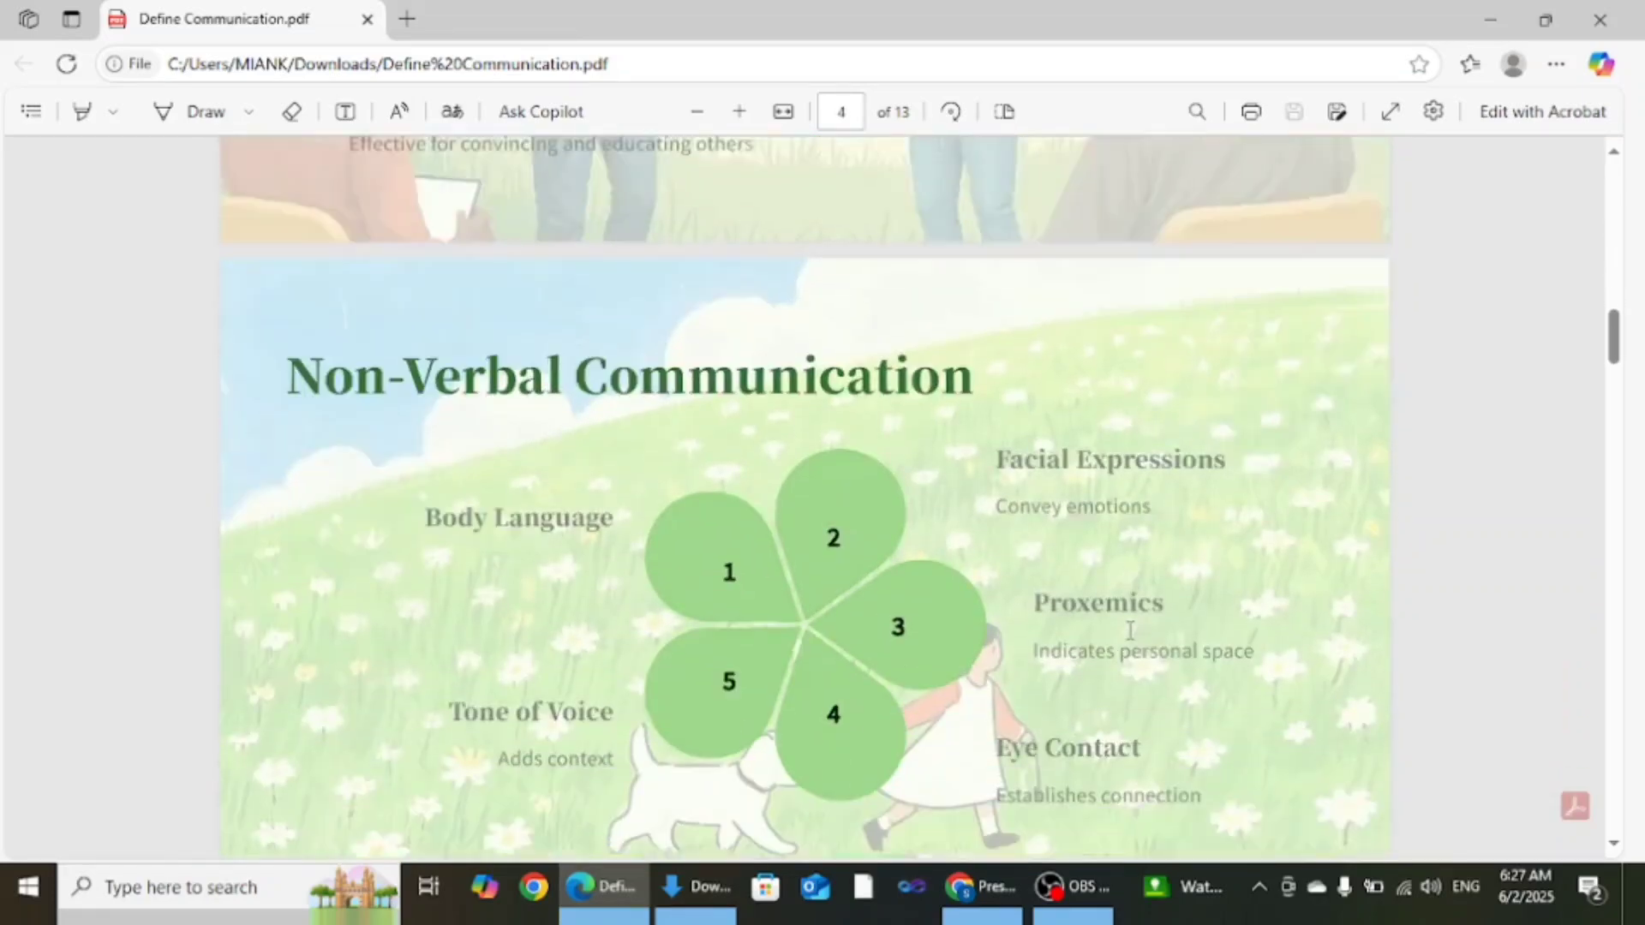
scroll(1175, 580, "down", 10)
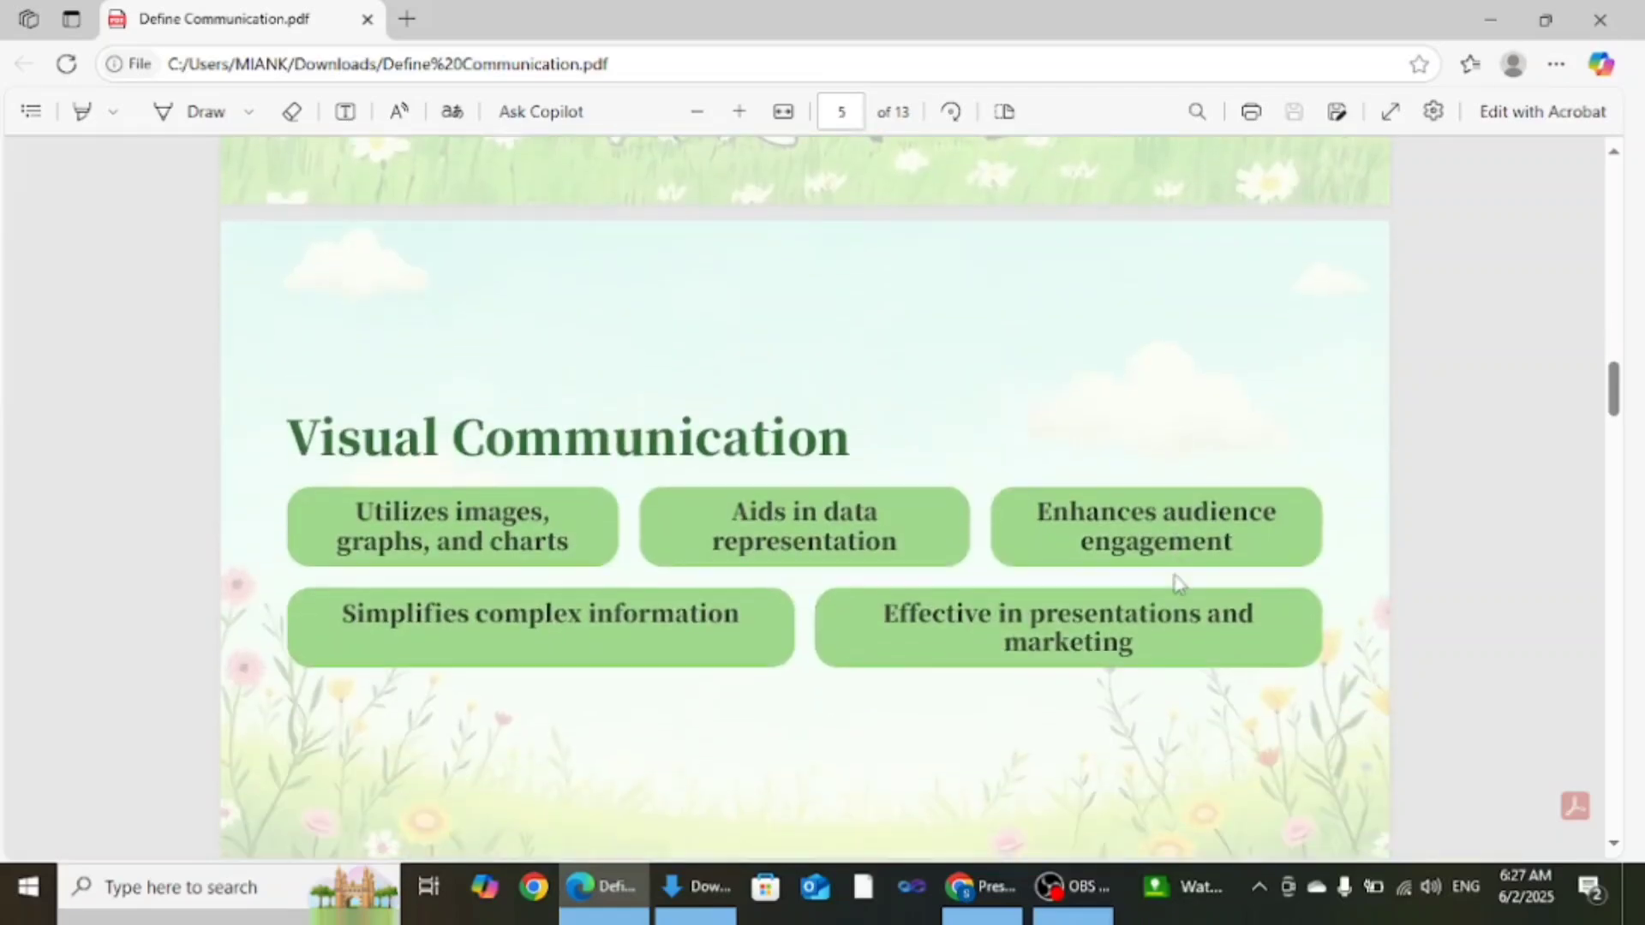
scroll(1180, 585, "down", 11)
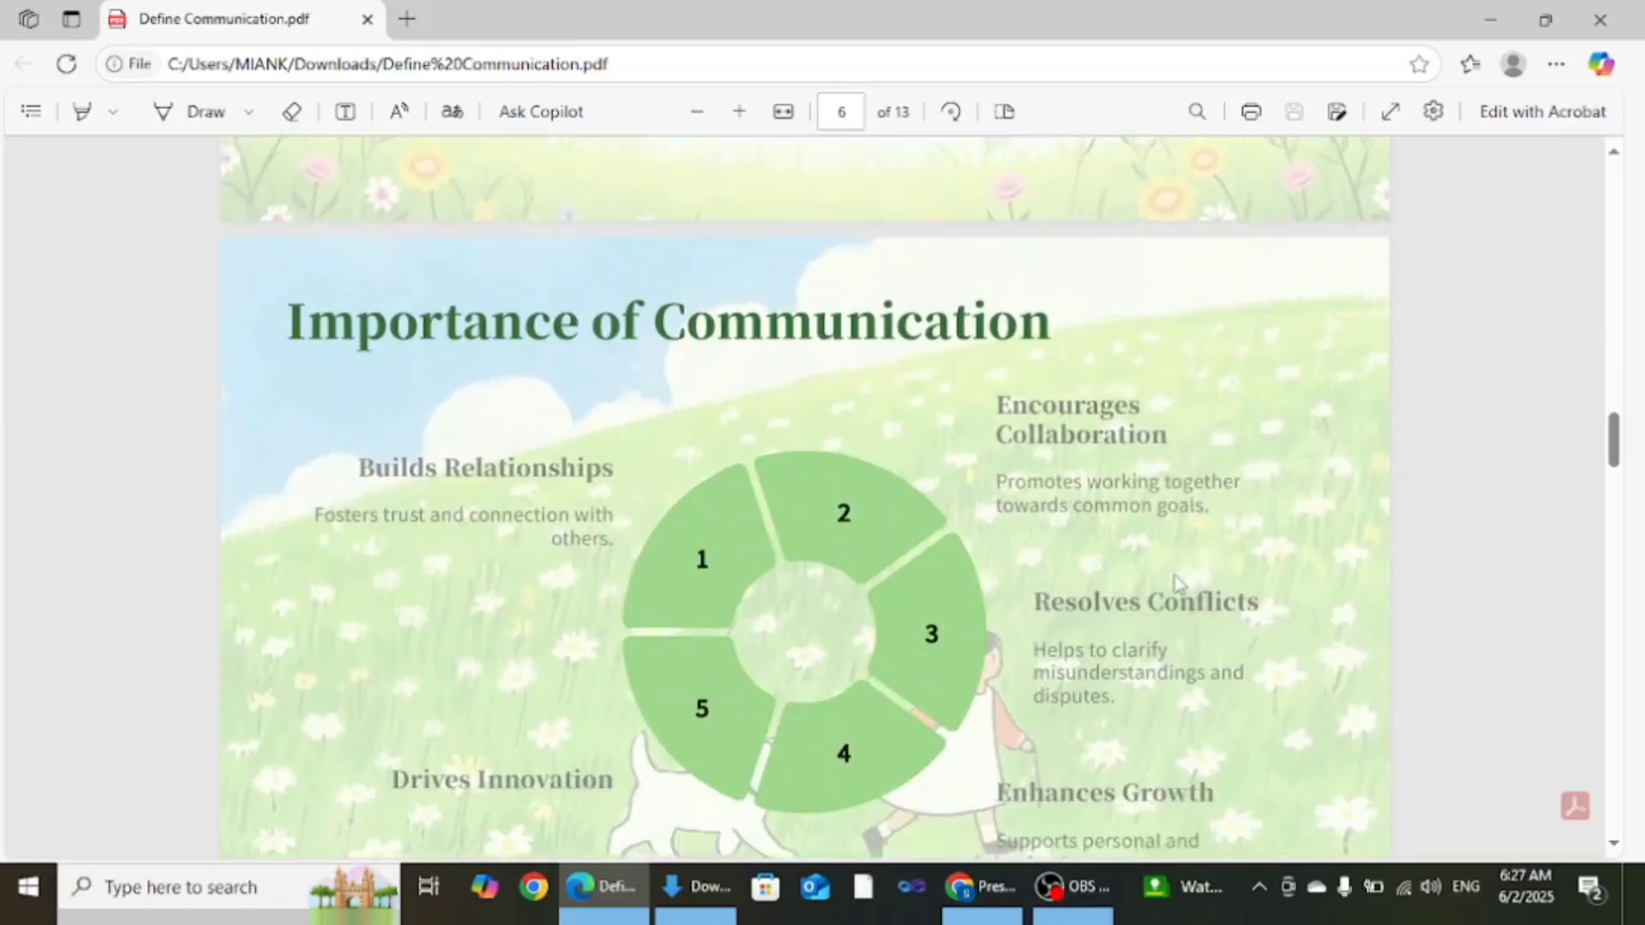
scroll(1175, 584, "down", 11)
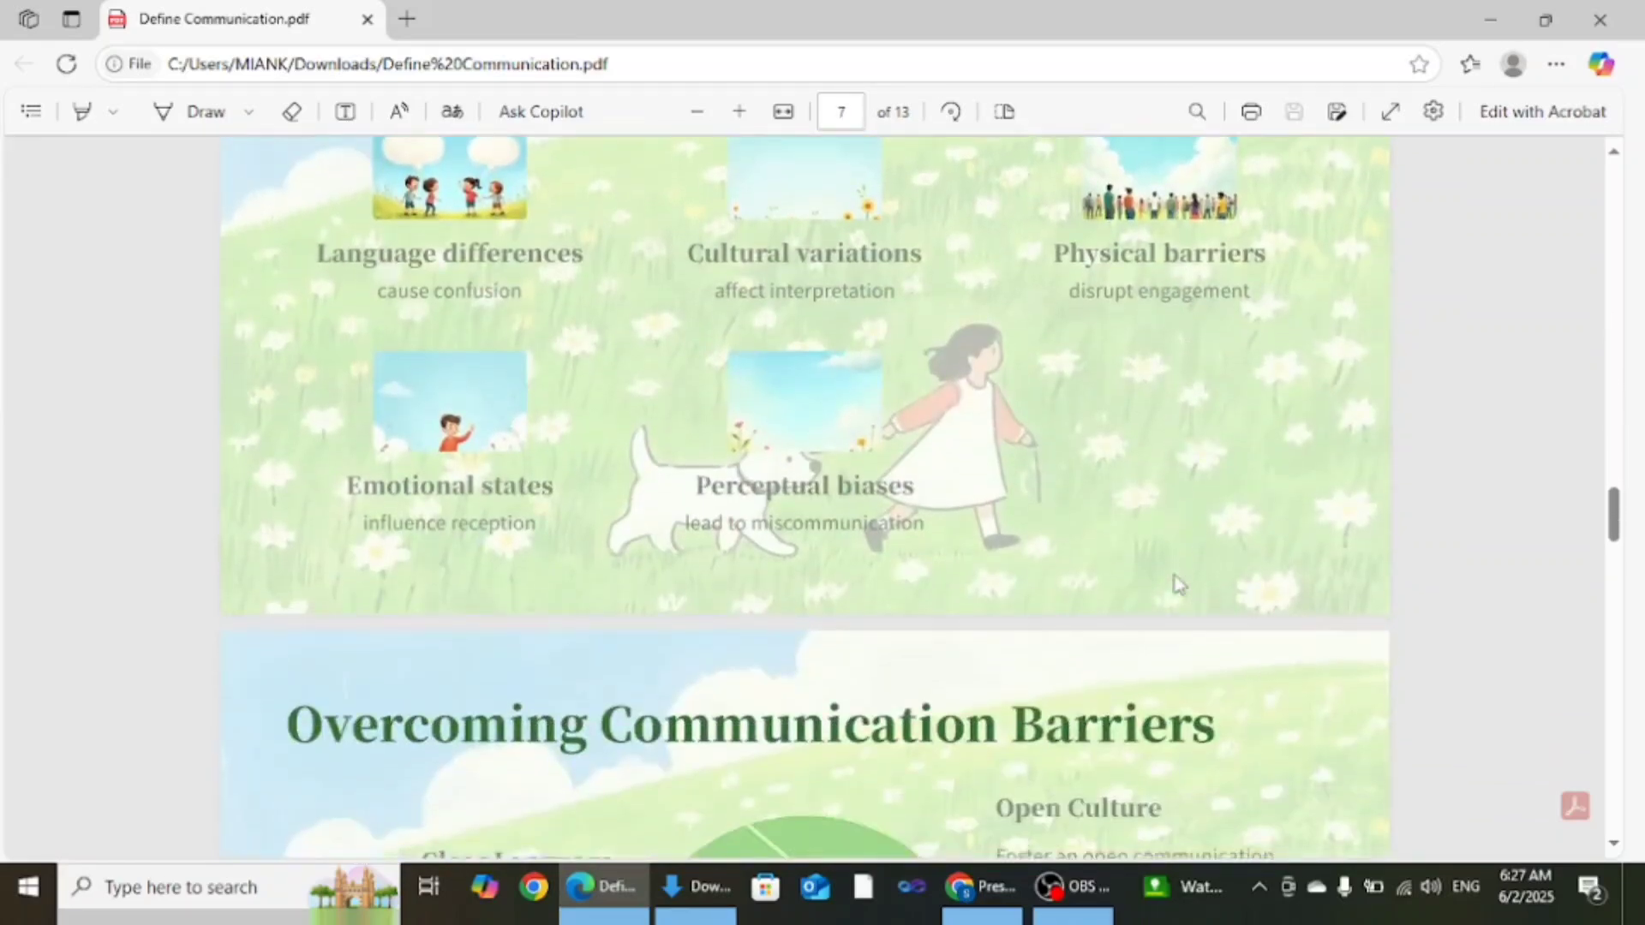
scroll(1178, 584, "down", 13)
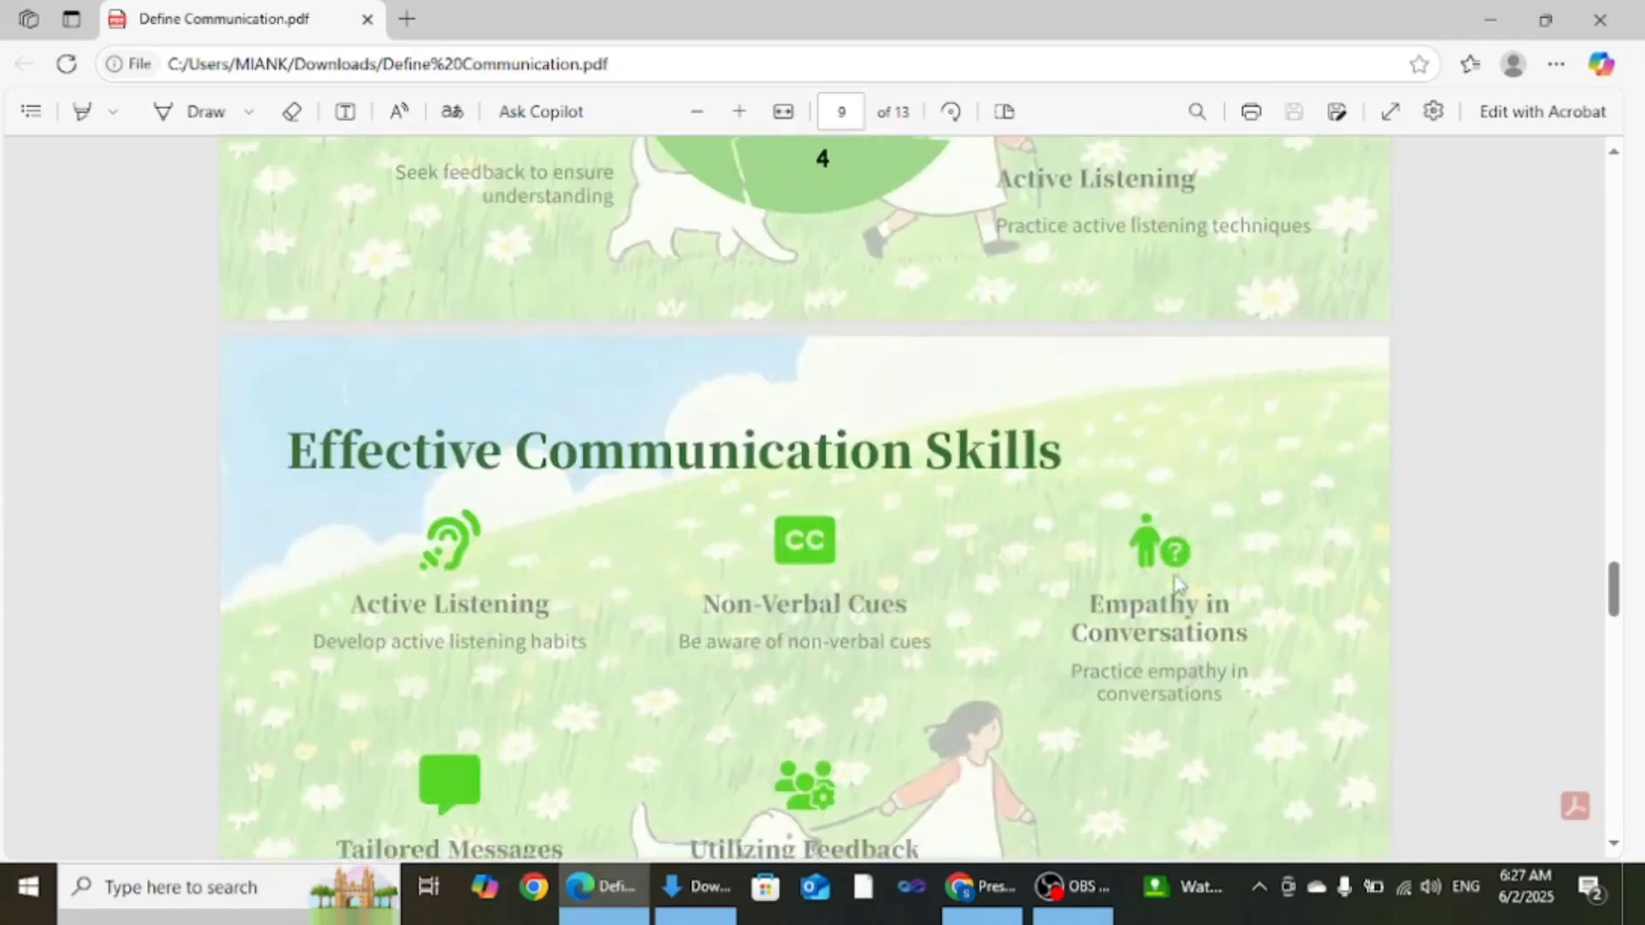
scroll(1178, 583, "down", 10)
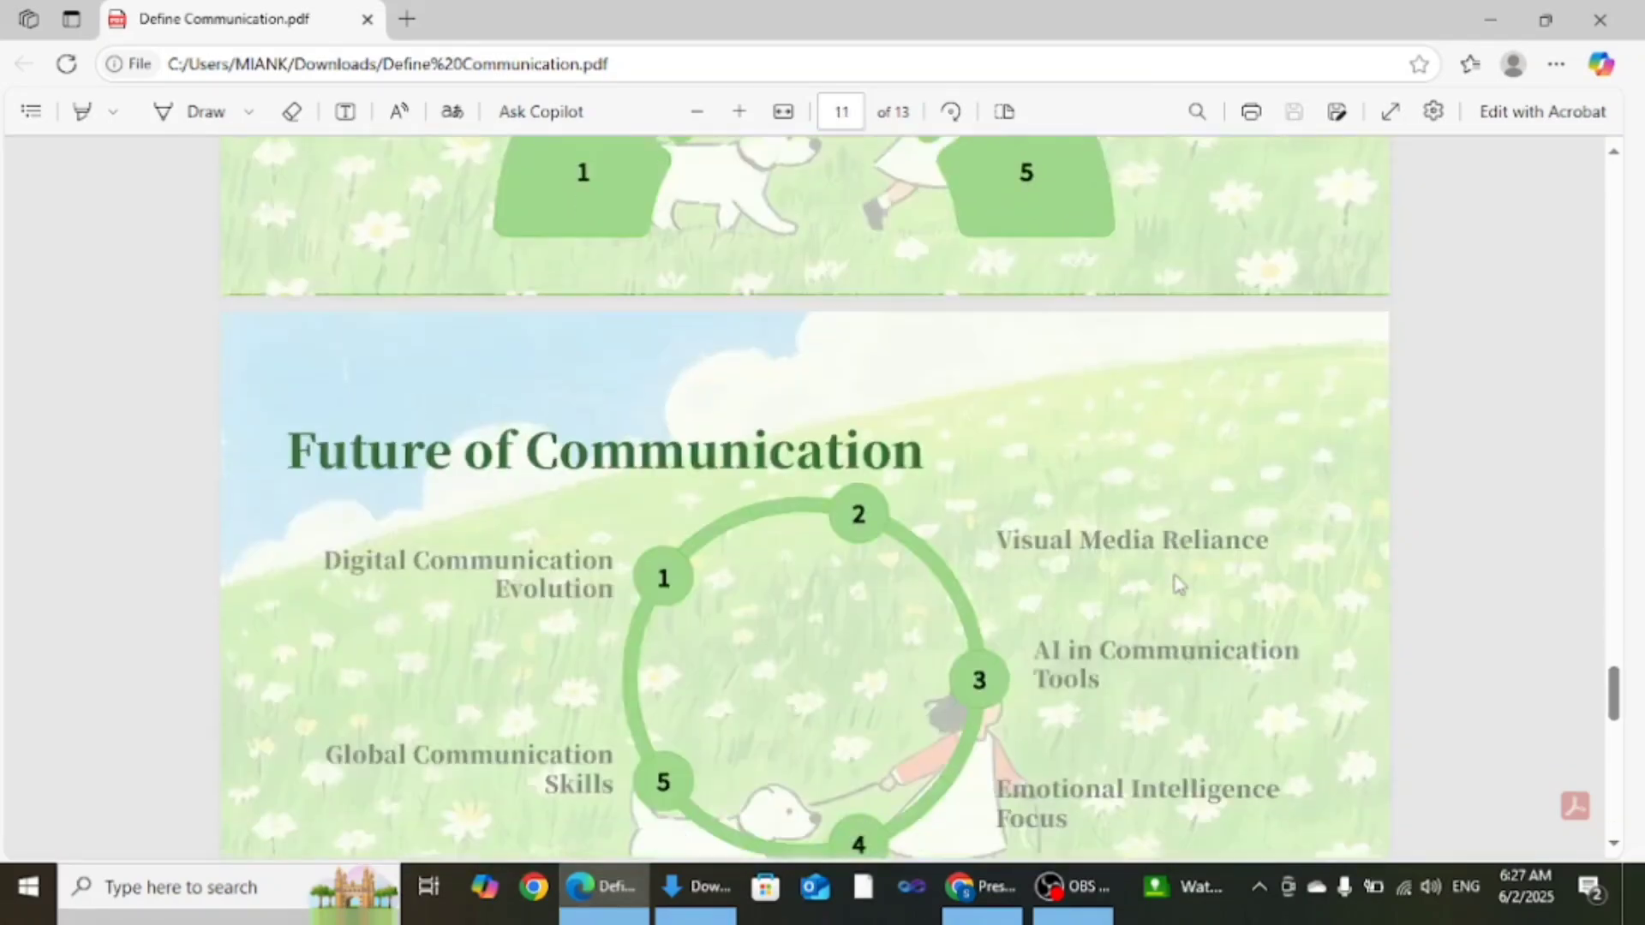
Close the PDF viewer, Downloads folder and Share dialog, returning to the Verbal Communication slide
left_click(1628, 14)
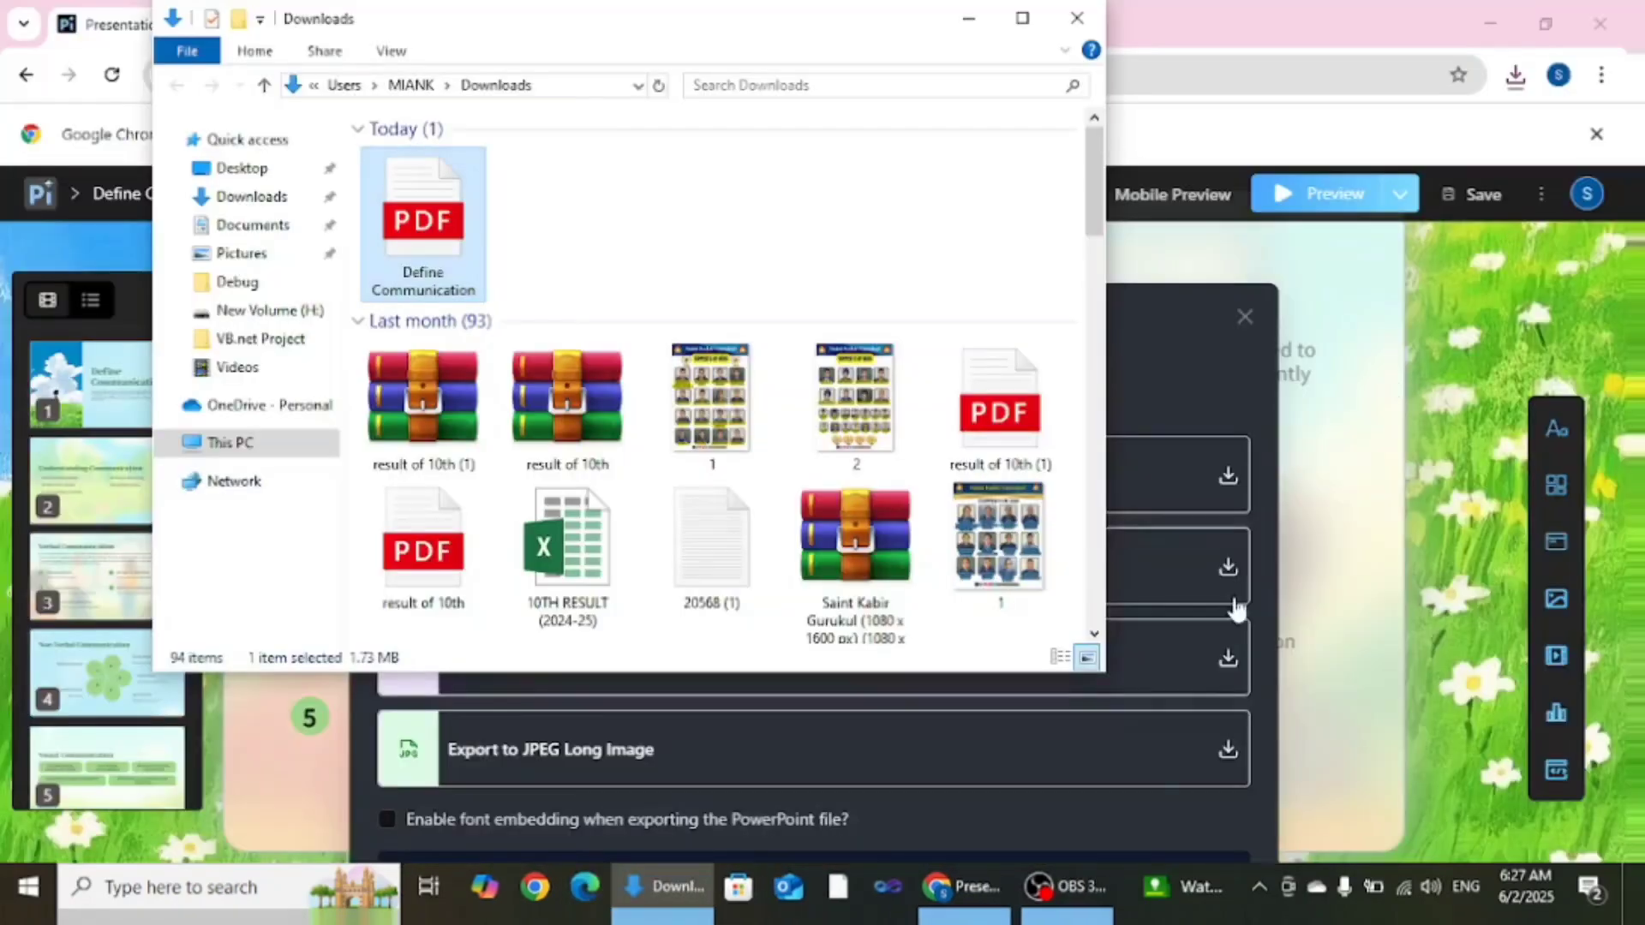
left_click(1076, 17)
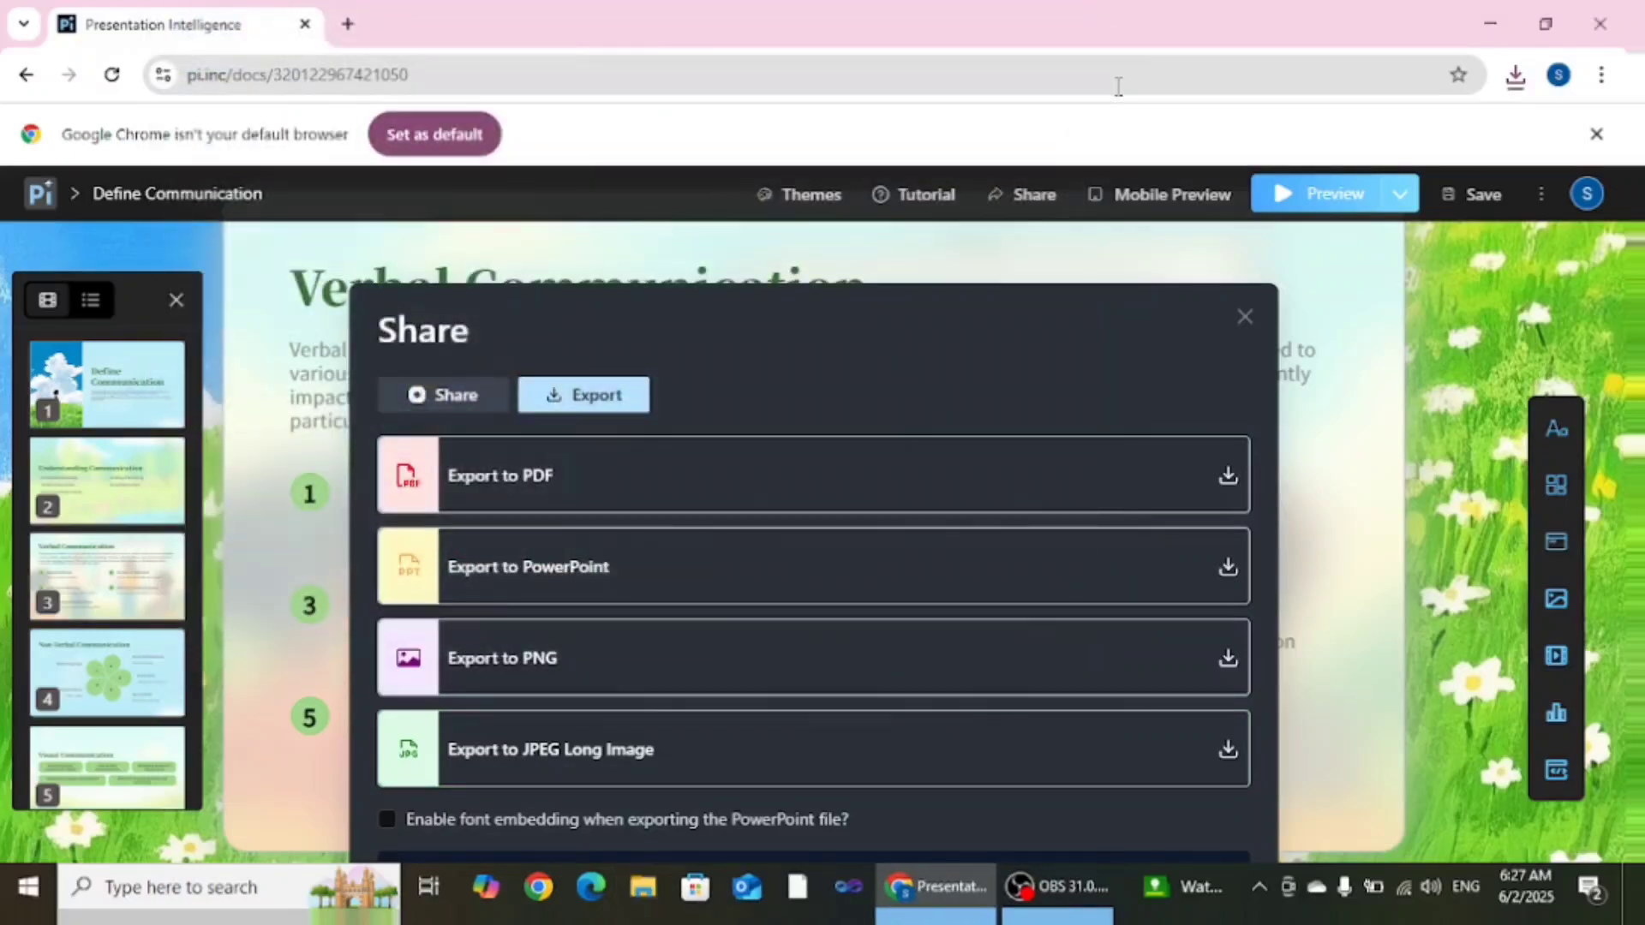
left_click(1245, 317)
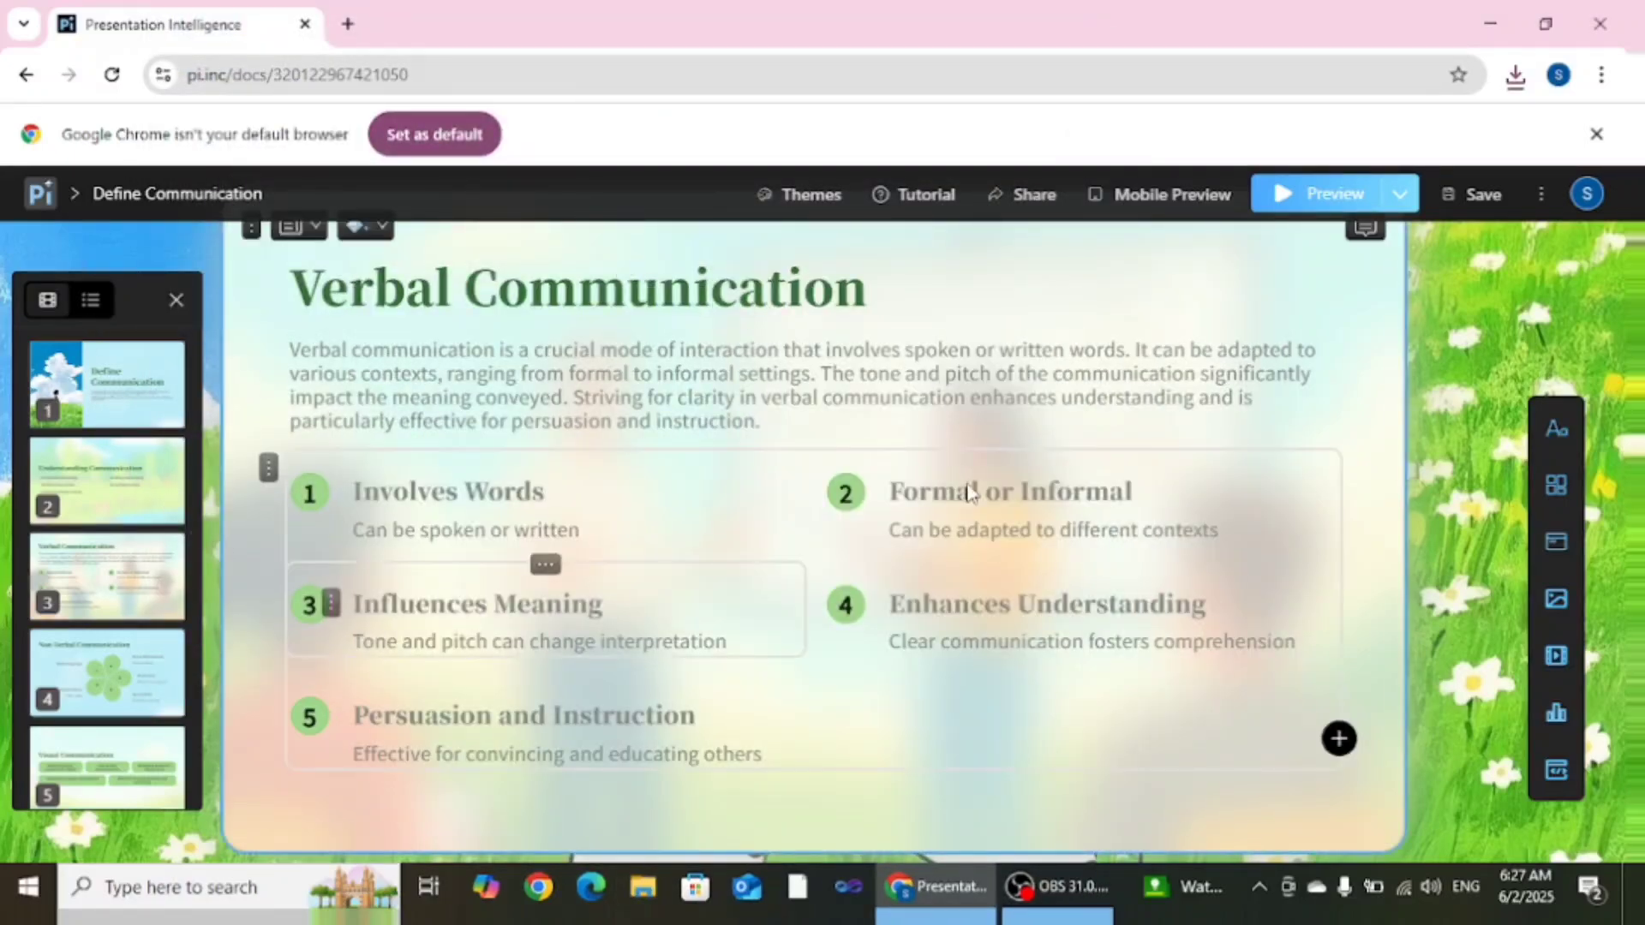